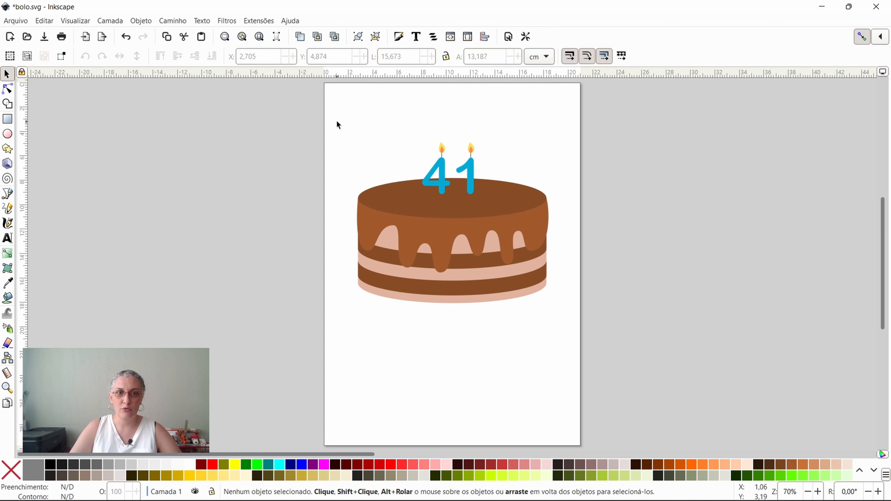
Select all parts of the birthday cake, including the 41 candles, and group them into one object
left_click_drag(338, 124, 482, 254)
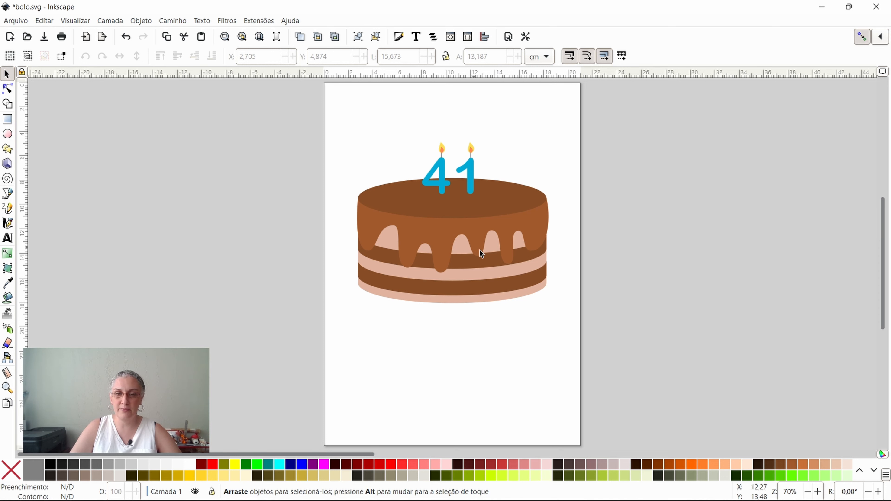
left_click_drag(566, 324, 571, 329)
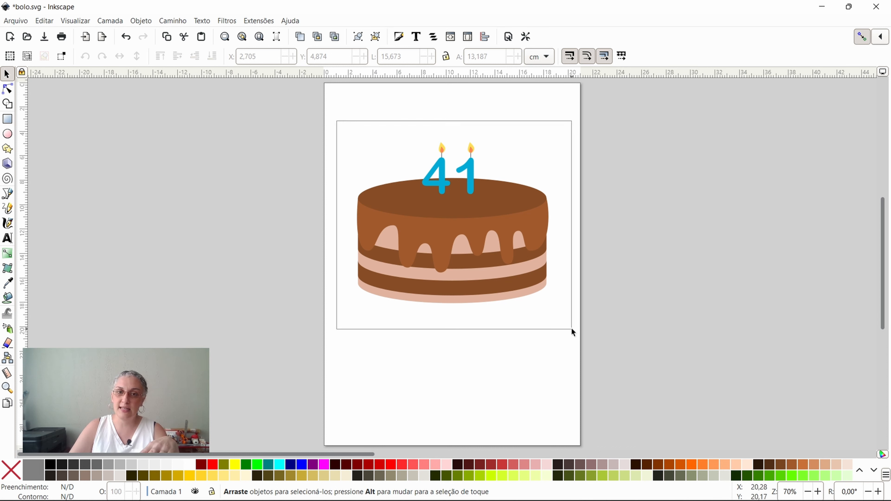
left_click_drag(572, 328, 568, 326)
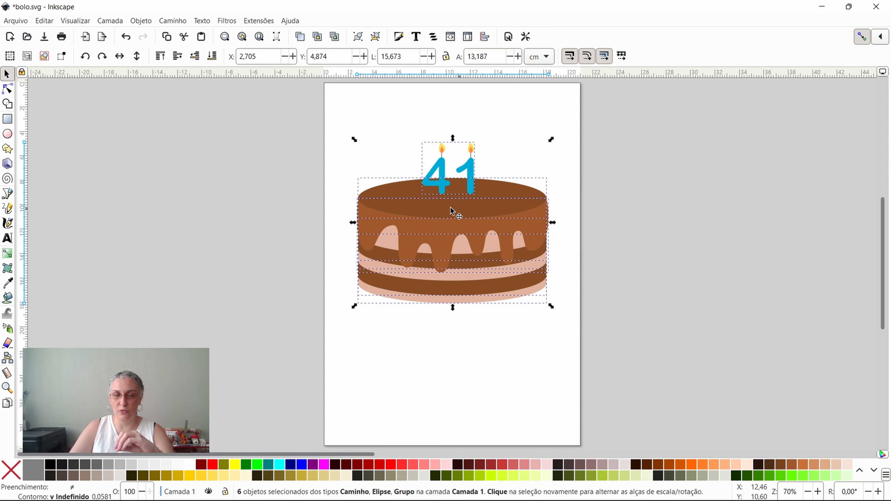
right_click(461, 213)
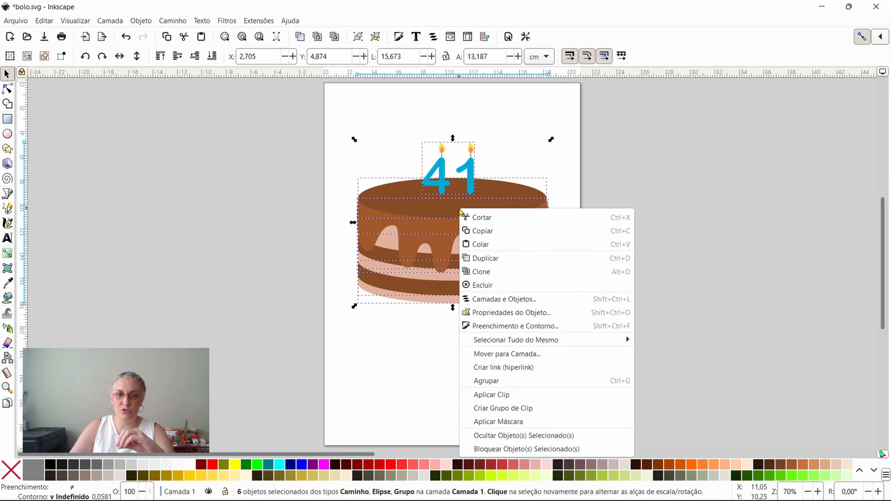
left_click(488, 382)
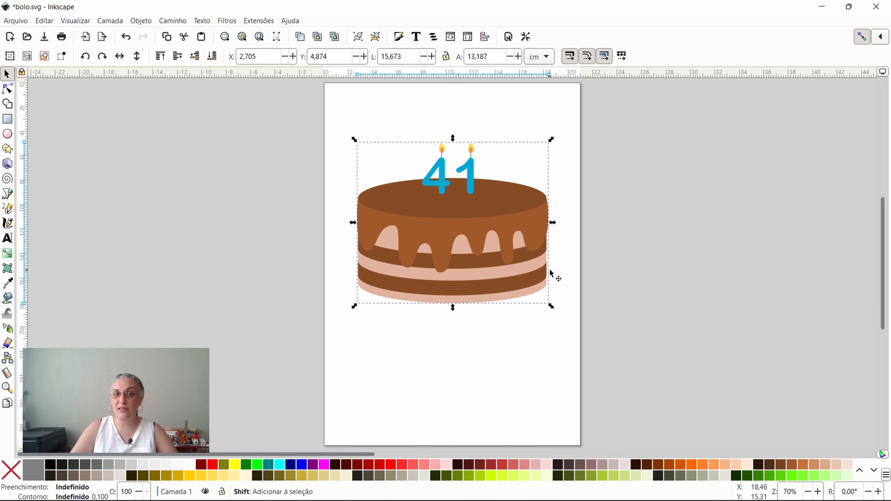
Lock the width-to-height ratio and scale the cake group up to about 37.2 by 31.3 cm
scroll(614, 288, "left", 3)
scroll(614, 288, "left", 5)
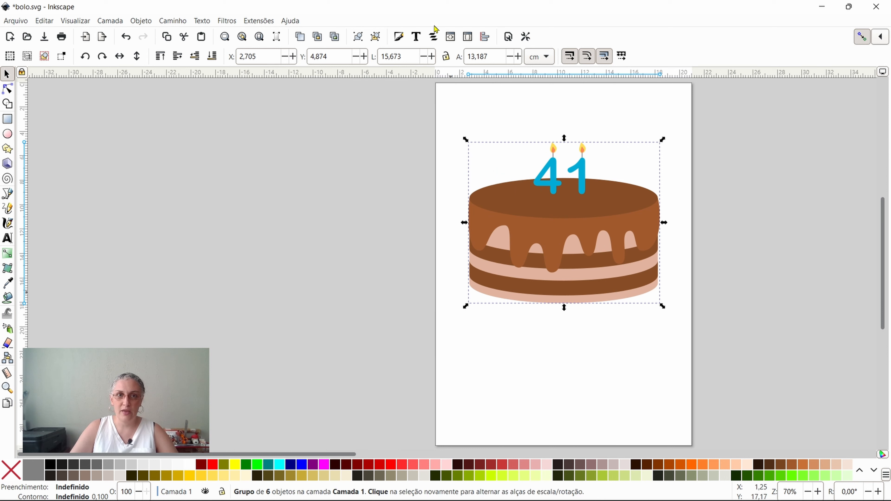
left_click(447, 57)
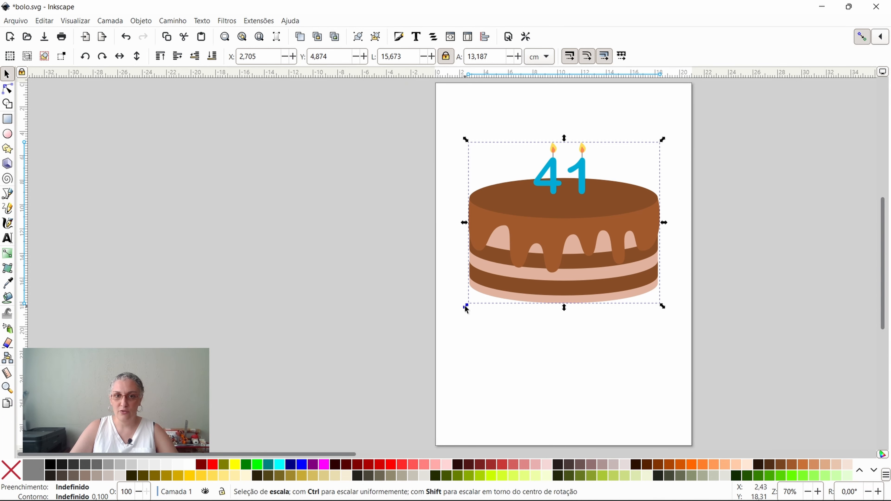
left_click_drag(466, 306, 17, 281)
Move the enlarged cake group off the page into the empty canvas to its left
scroll(713, 165, "down", 2)
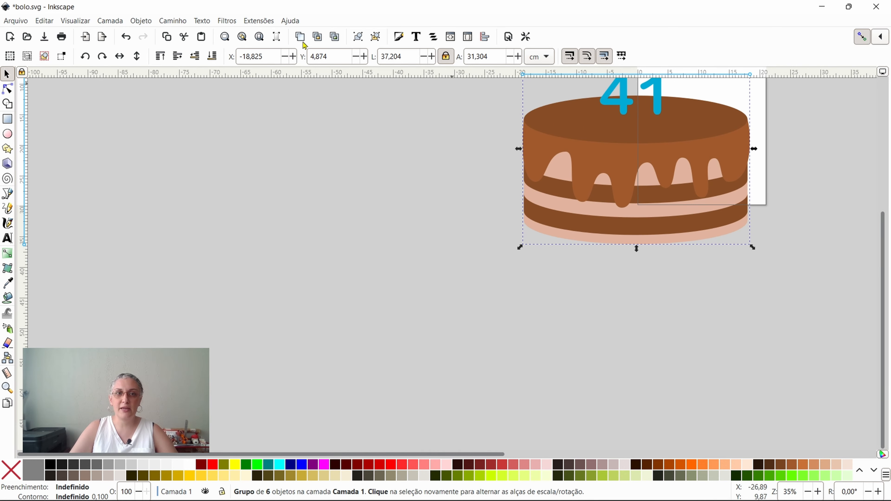
scroll(489, 240, "up", 1)
scroll(481, 278, "left", 13)
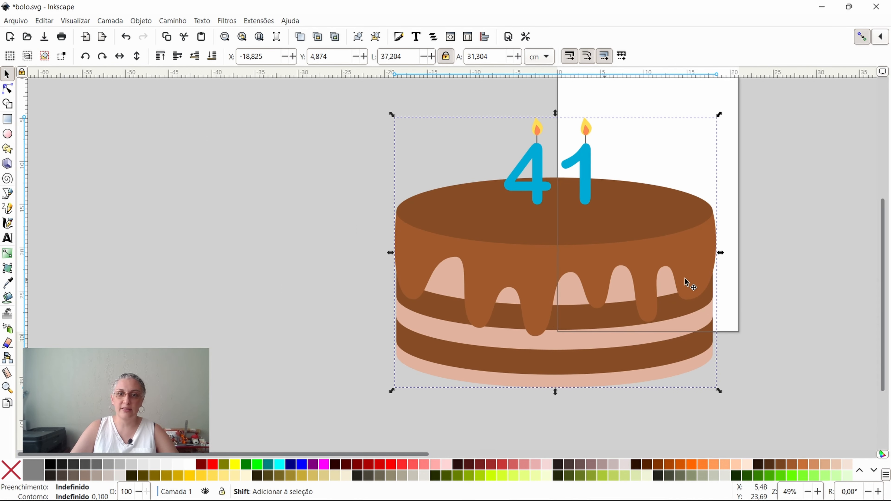
left_click_drag(645, 268, 431, 218)
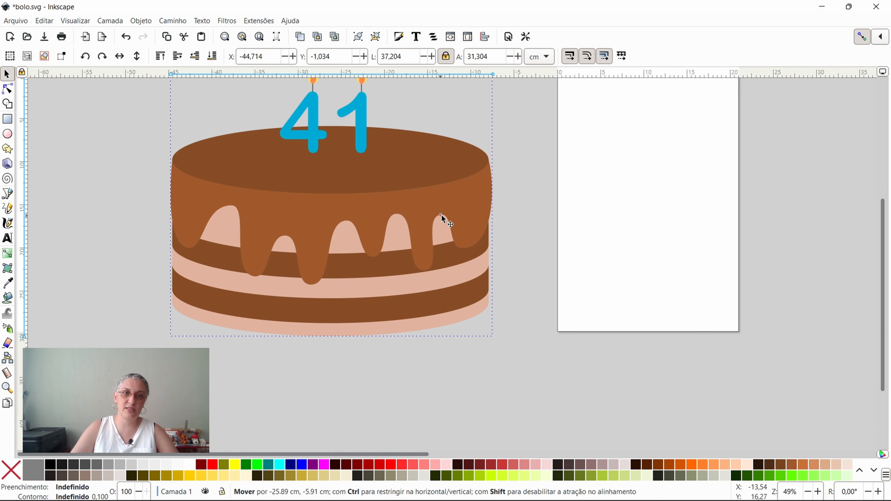
scroll(393, 263, "up", 5)
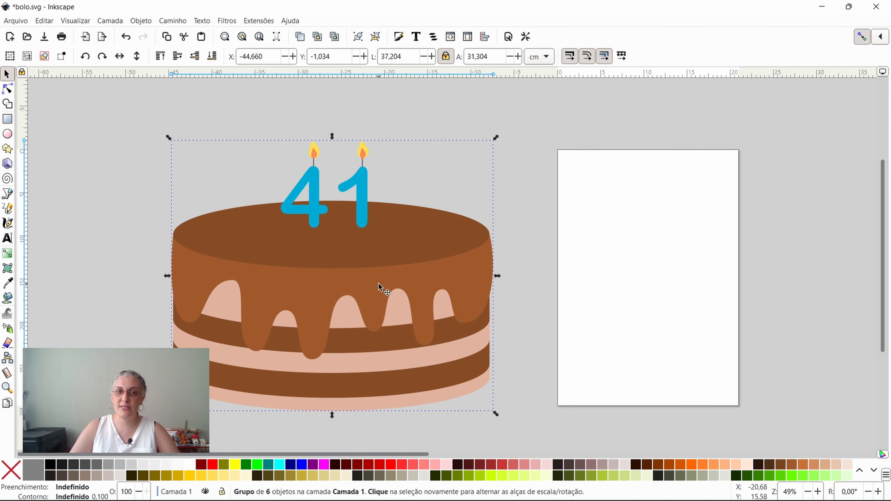
Open the export settings and set the export area to the selected cake group
left_click(19, 24)
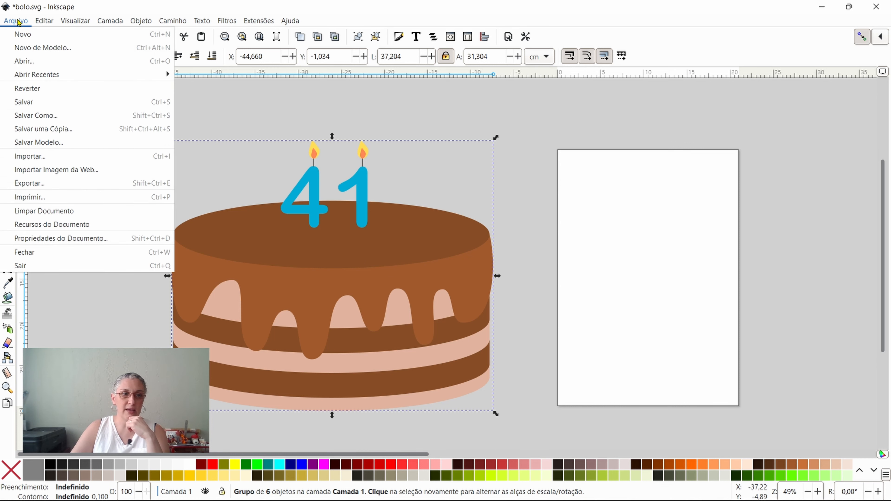
left_click(44, 184)
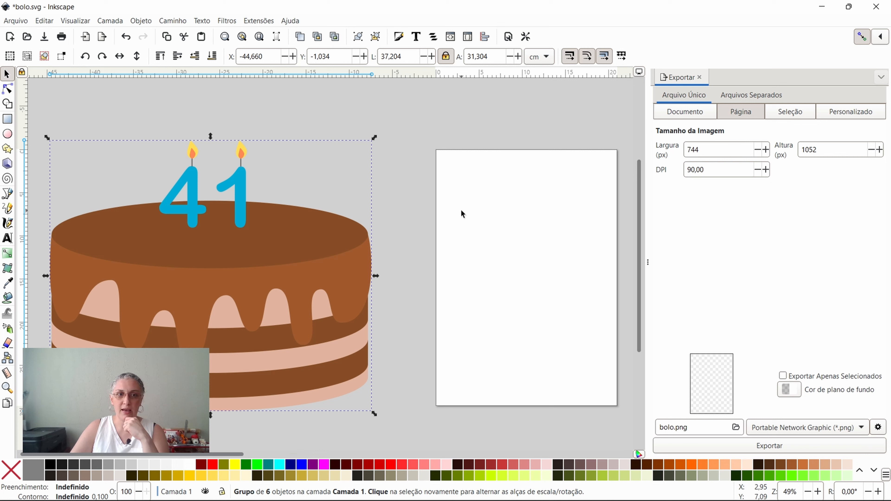
left_click(791, 113)
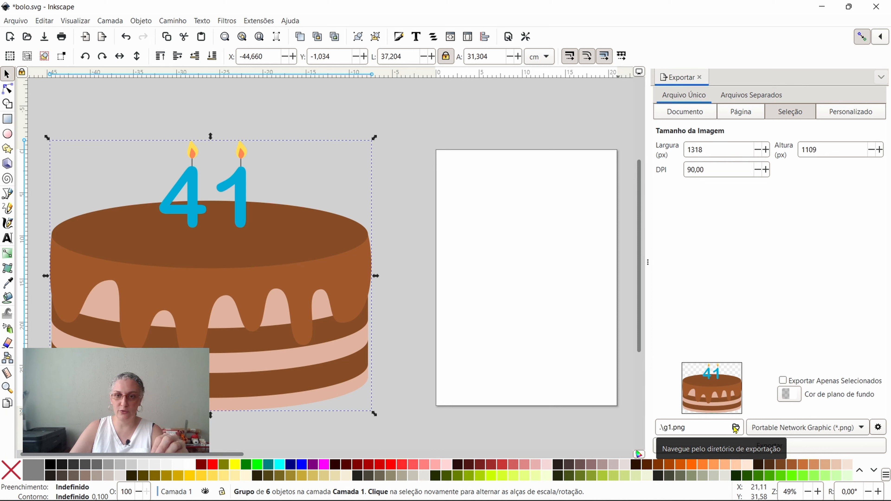
Export the selected cake to the Downloads folder as a Portable Network Graphics file named BOLO
left_click(737, 428)
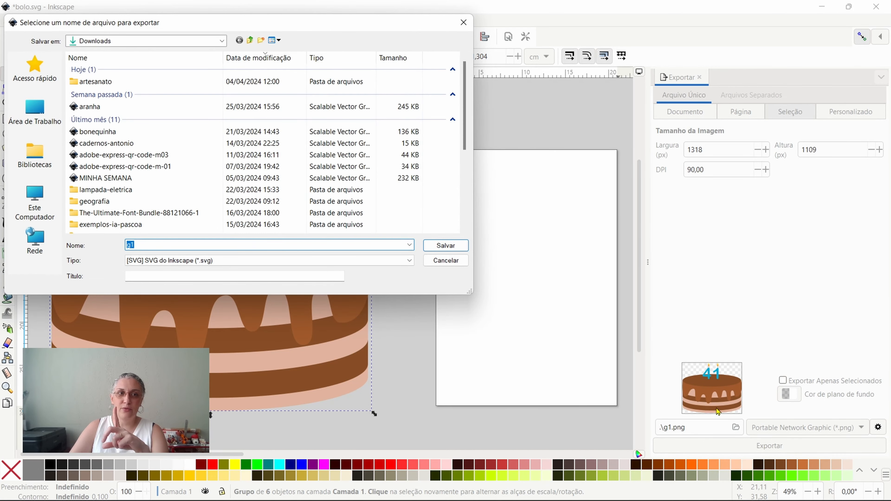
left_click_drag(188, 27, 388, 62)
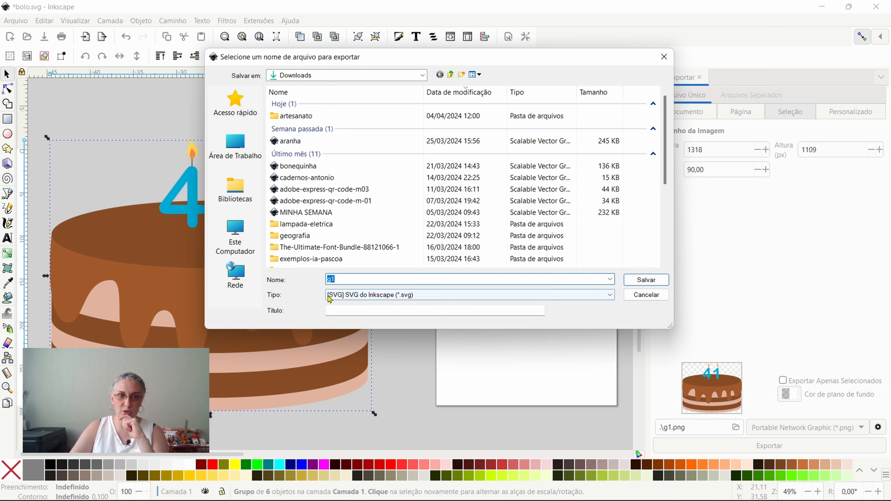
left_click(609, 296)
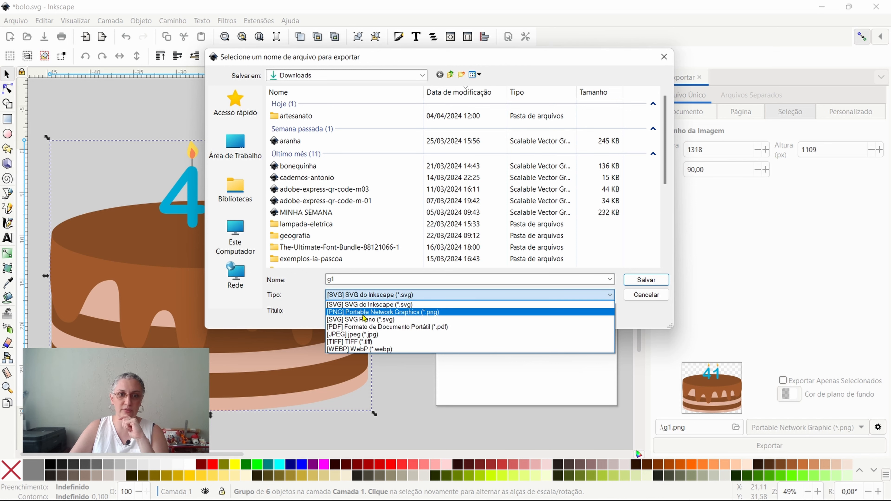
left_click(364, 312)
double_click(345, 279)
type("BOLO")
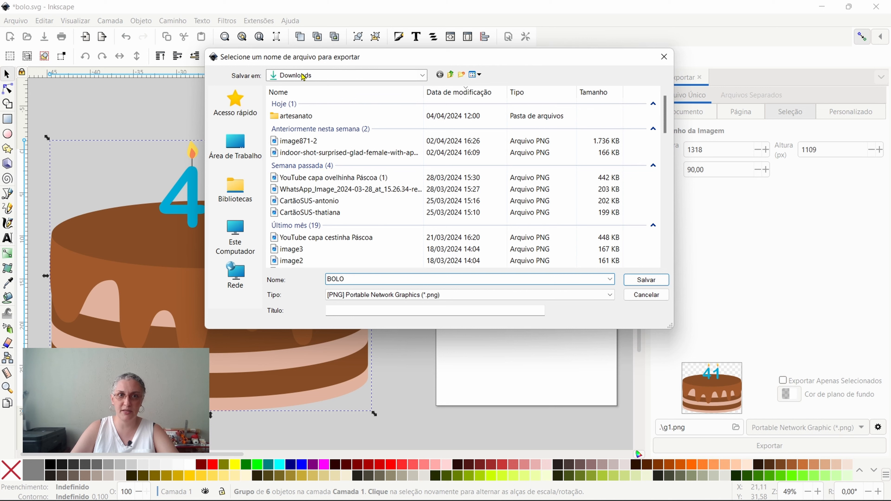
left_click(650, 281)
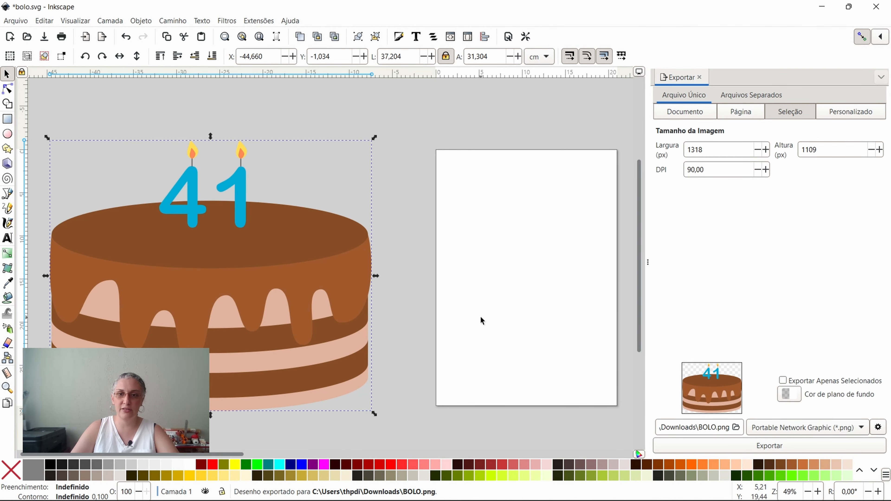
Switch to File Explorer and locate the exported BOLO image in the Downloads folder
mouse_move(456, 500)
mouse_move(398, 489)
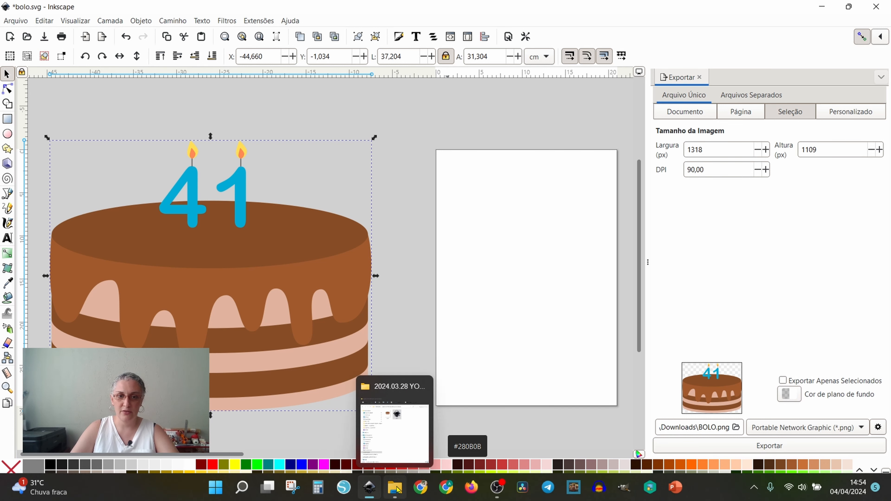
left_click(394, 430)
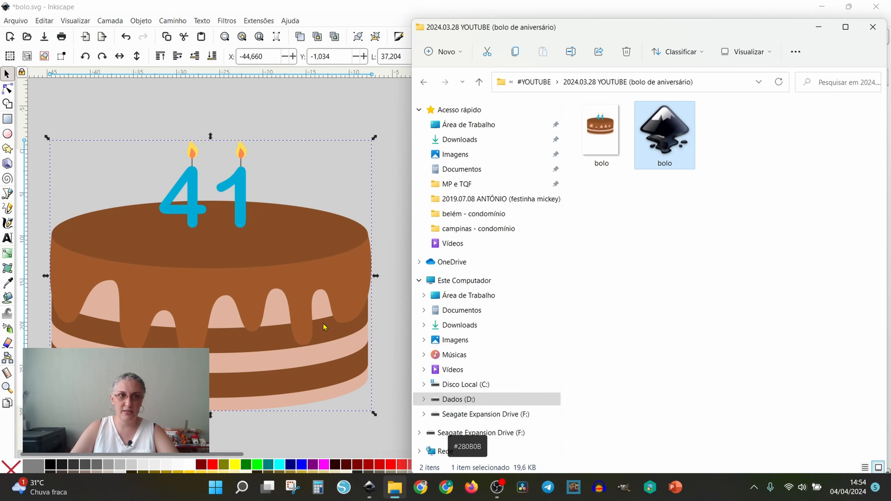
left_click(468, 140)
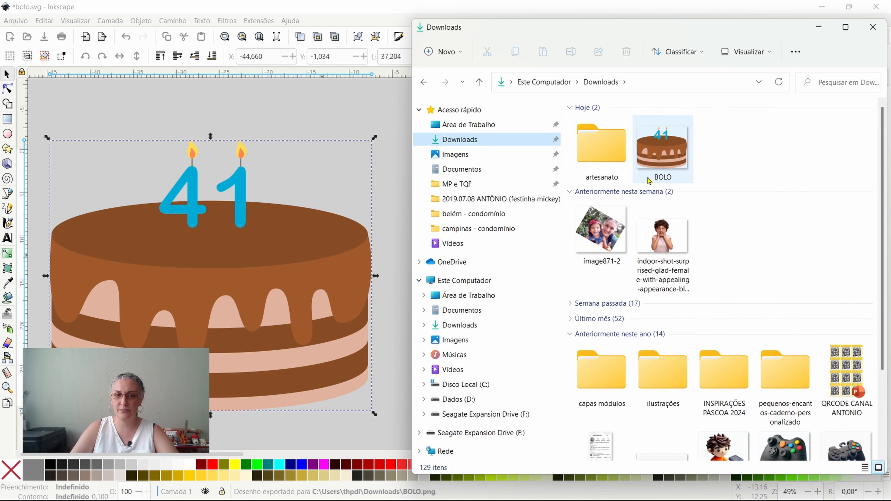
left_click(667, 151)
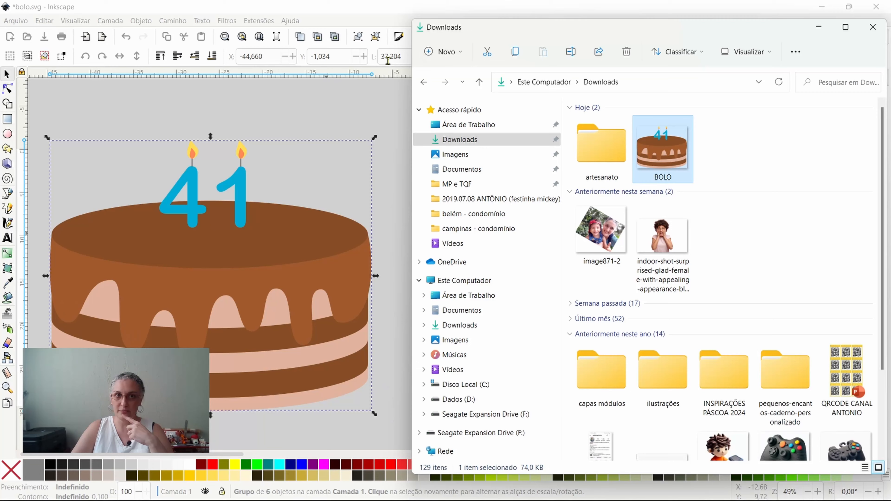
Return to Inkscape, reselect the cake group and move it back over the page
left_click(362, 123)
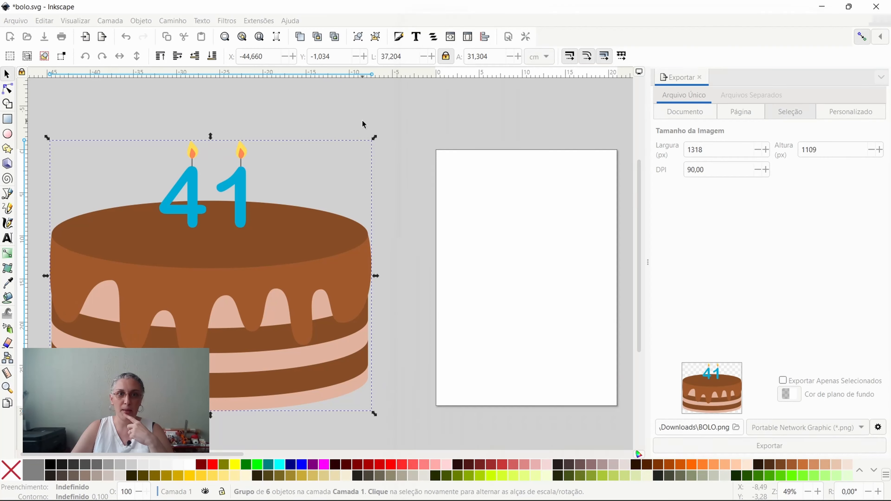
key("Escape")
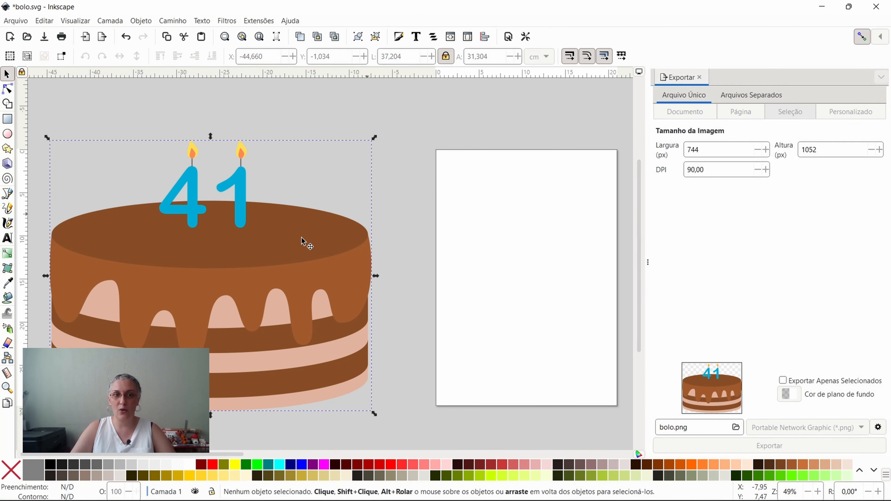
left_click(313, 240)
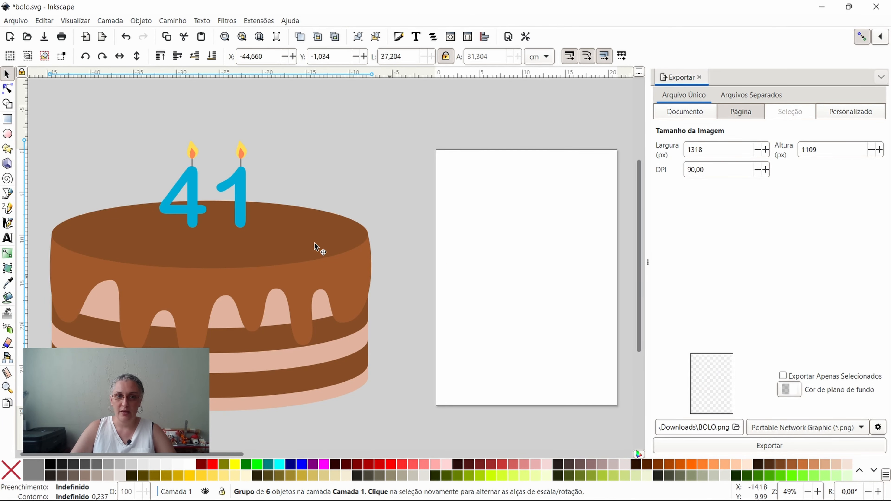
left_click_drag(296, 245, 527, 237)
left_click_drag(535, 233, 536, 233)
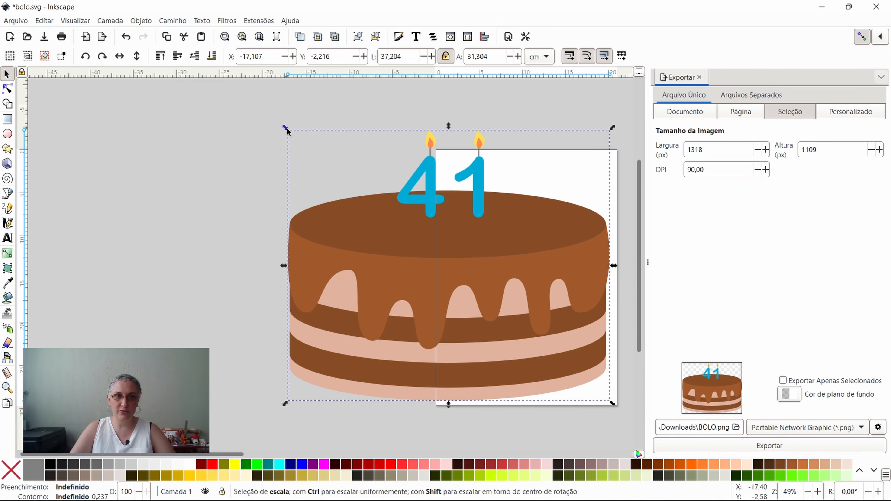
Scale the cake group down to about 18.9 by 15.9 cm and centre it on the page by eye
left_click_drag(287, 131, 366, 183)
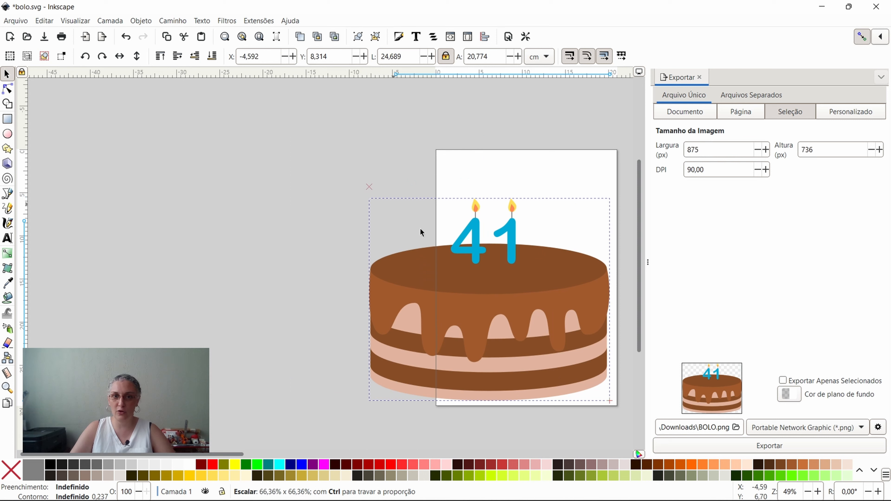
left_click_drag(420, 232, 443, 253)
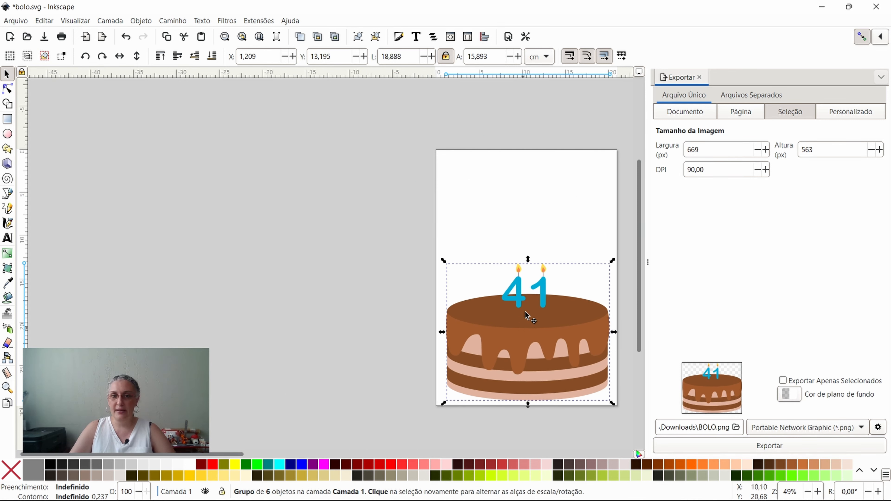
left_click_drag(525, 312, 514, 245)
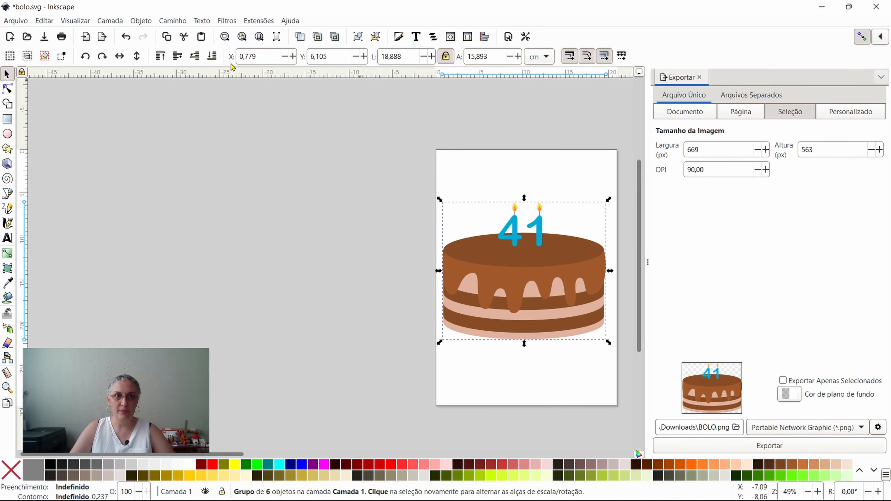
left_click(259, 37)
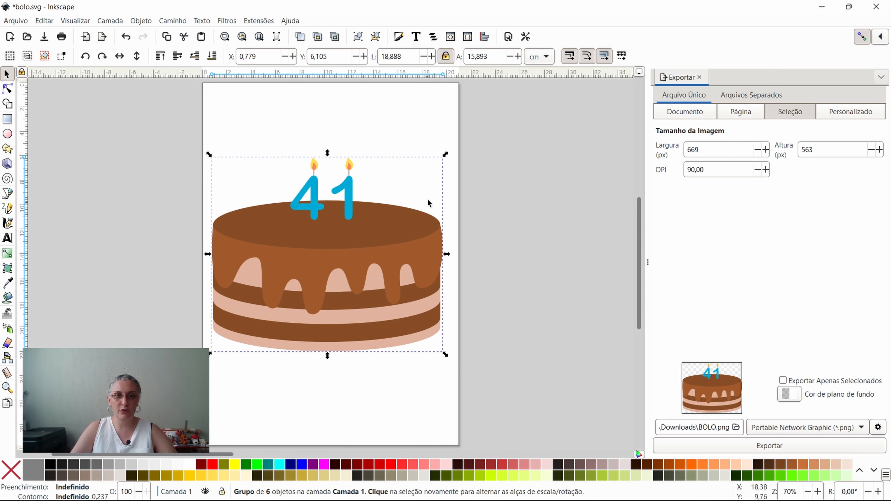
scroll(493, 201, "left", 4)
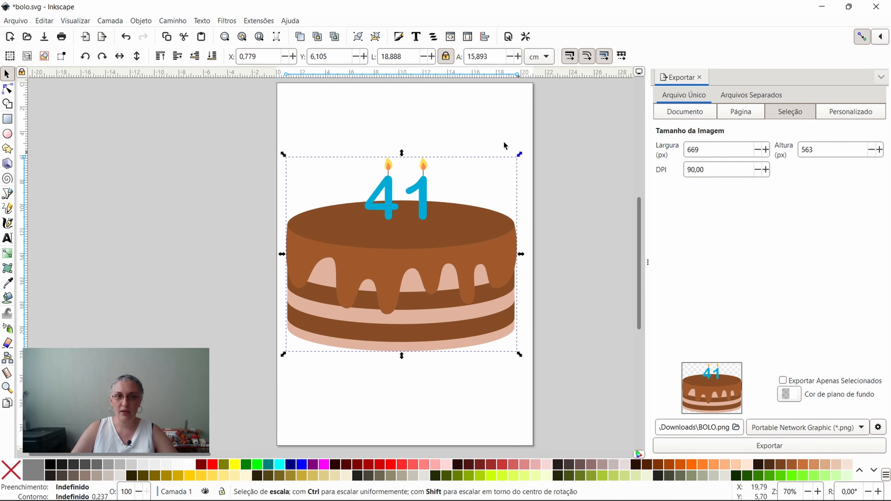
left_click_drag(436, 244, 439, 245)
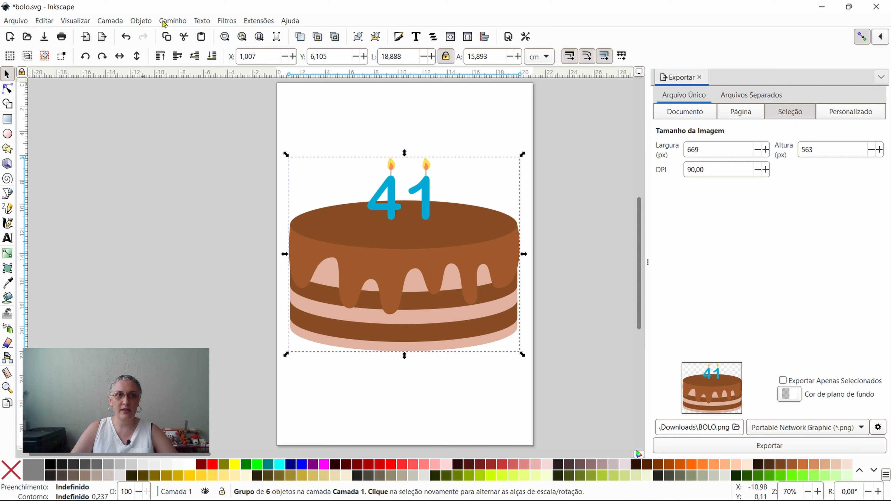
Open the Fill and Stroke settings for the cake group and give it a uniform black outline
left_click(142, 21)
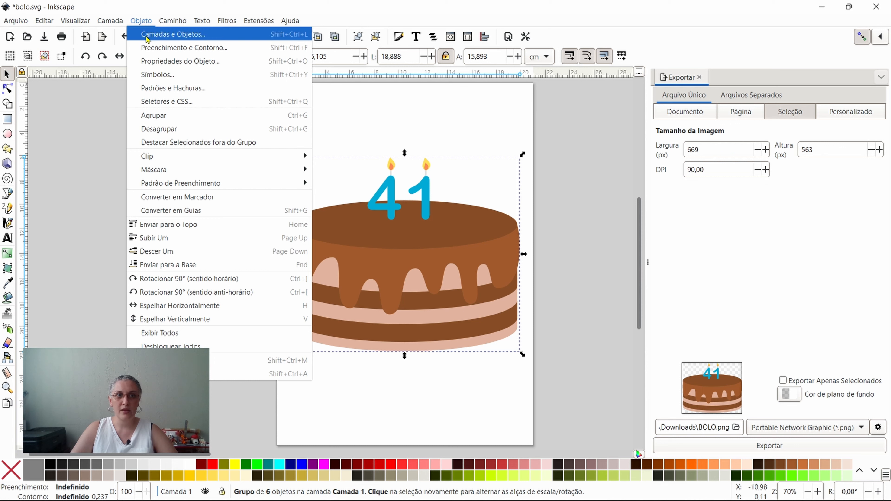
left_click(234, 49)
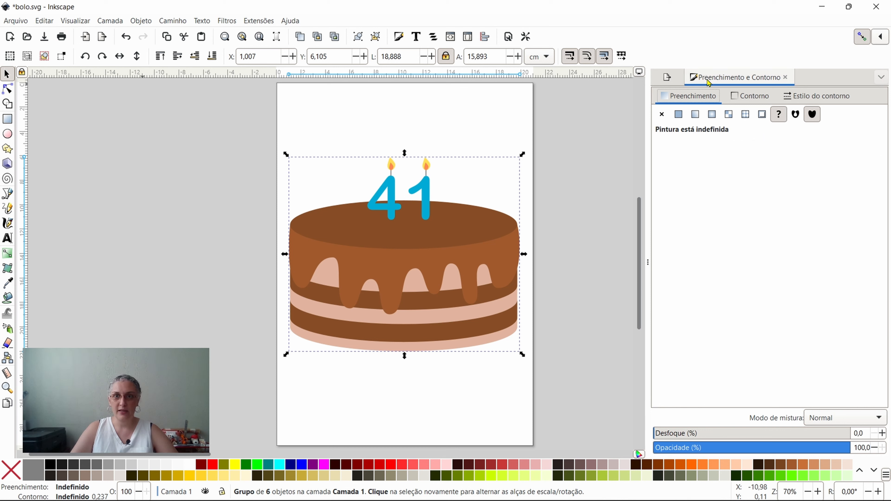
left_click(669, 78)
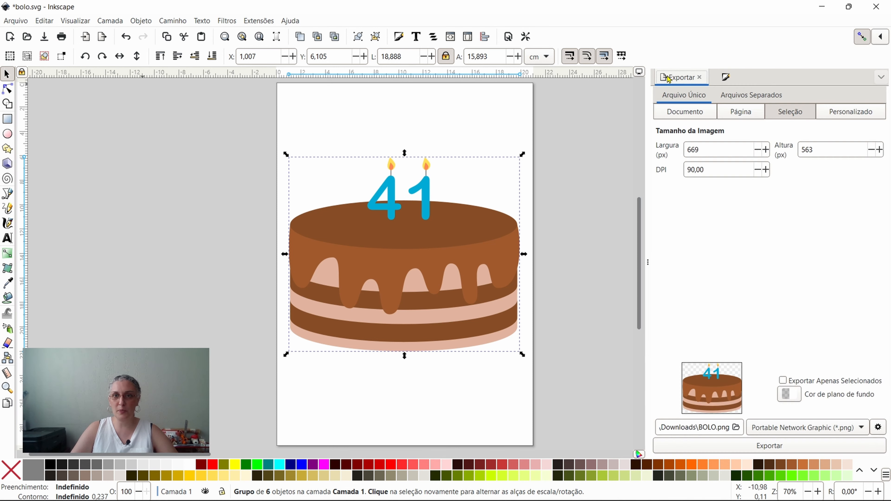
left_click(727, 79)
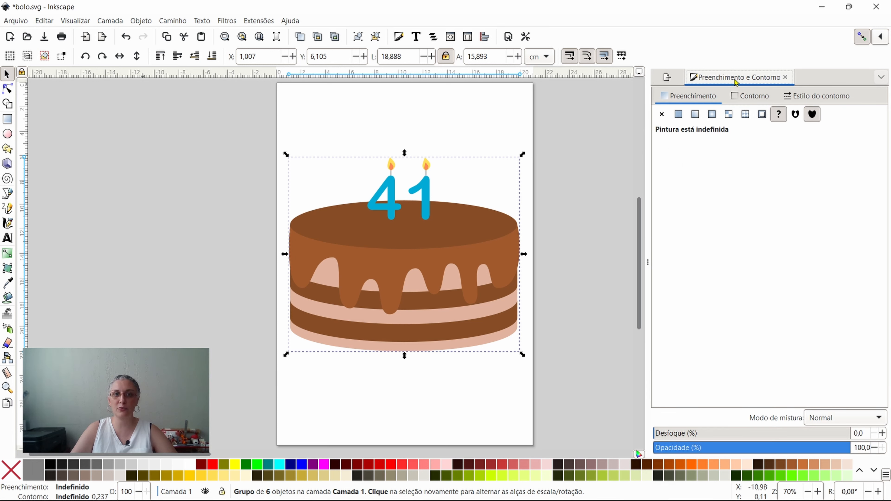
left_click(750, 98)
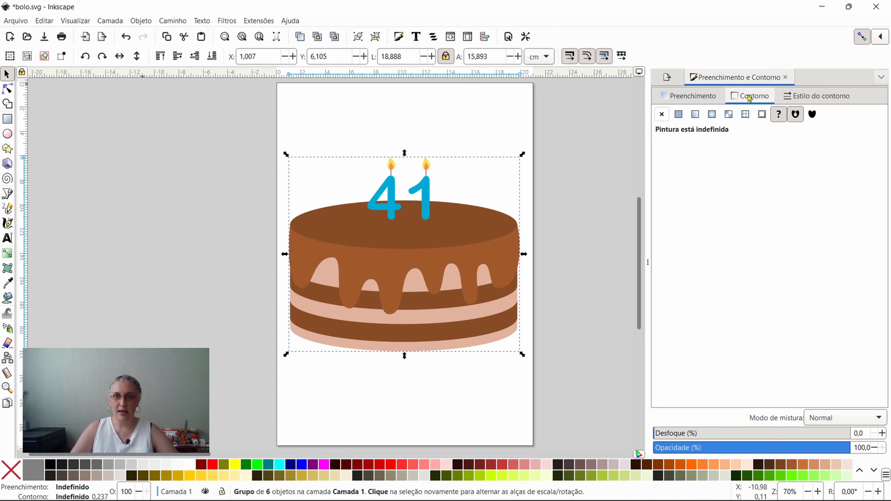
left_click(679, 114)
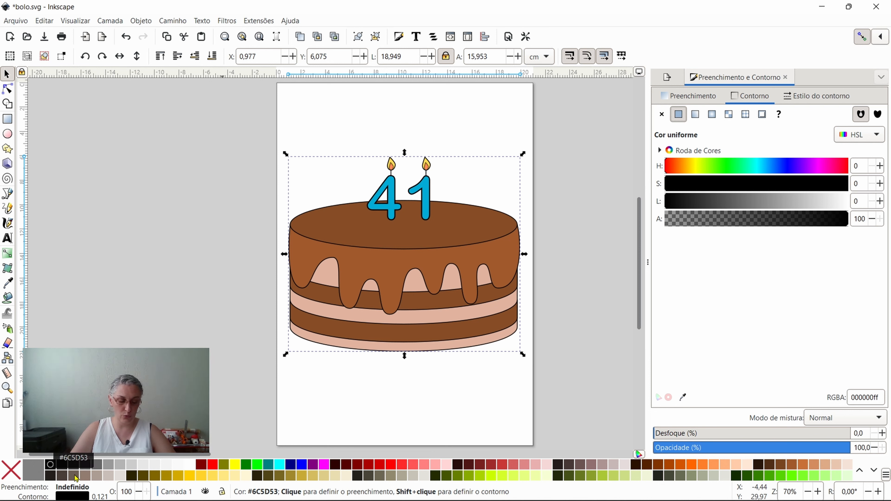
Try red on the cake group's outline, settle on dark grey 4d4d4d, and fill the shapes with white
left_click(214, 465, "shift")
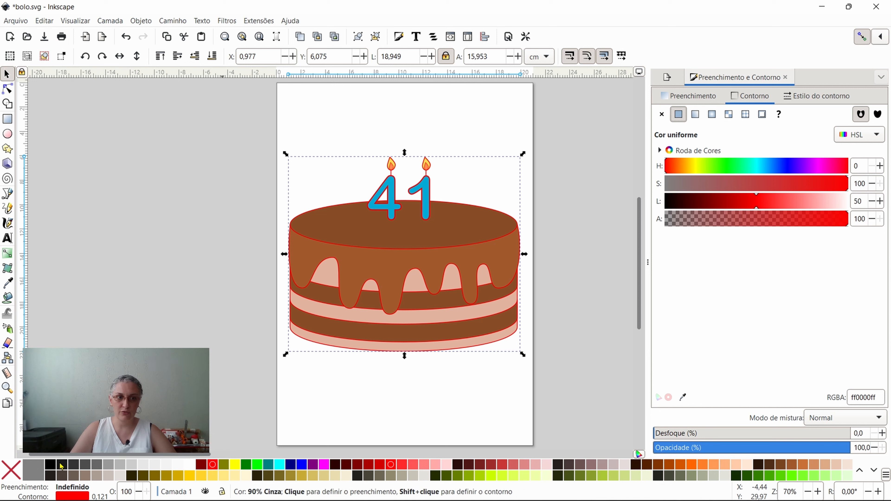
left_click(86, 468, "shift")
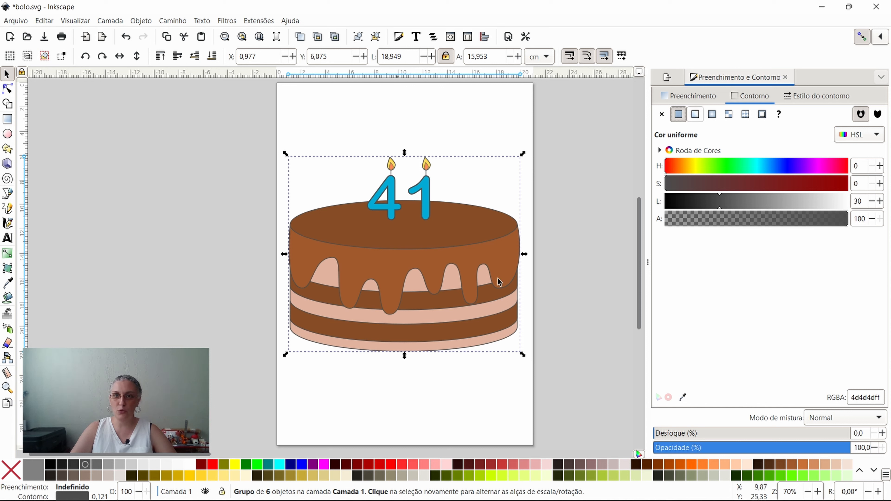
left_click(190, 469)
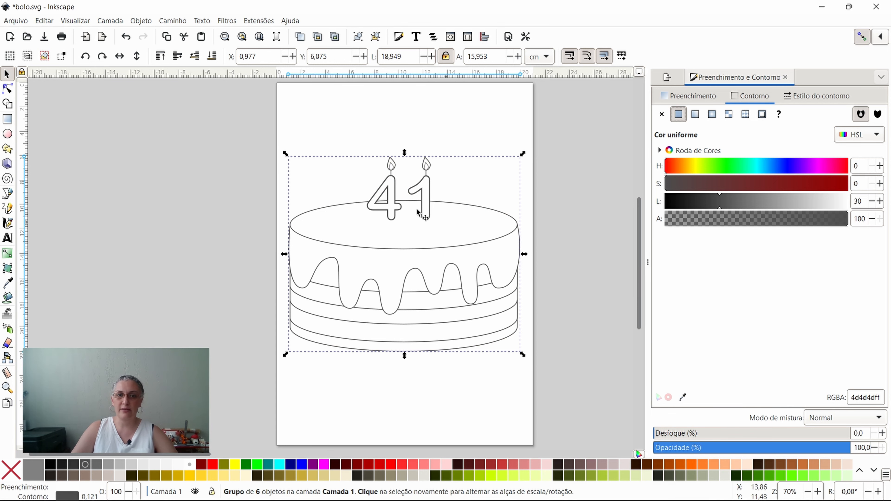
Ungroup the whole cake drawing and clear the selection
scroll(403, 191, "up", 4)
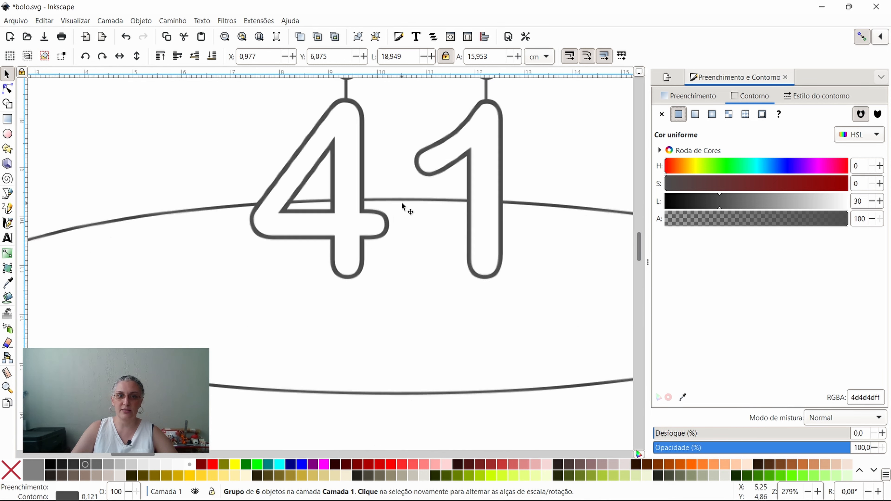
scroll(395, 207, "up", 1)
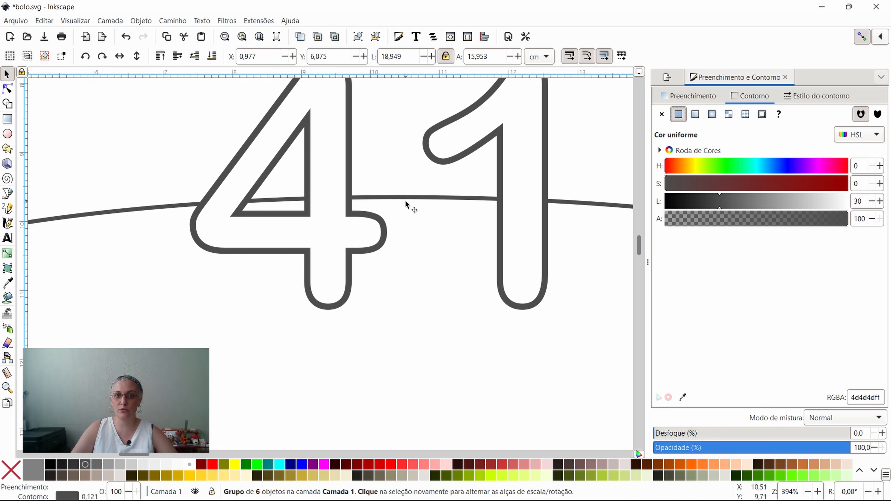
scroll(489, 211, "down", 3)
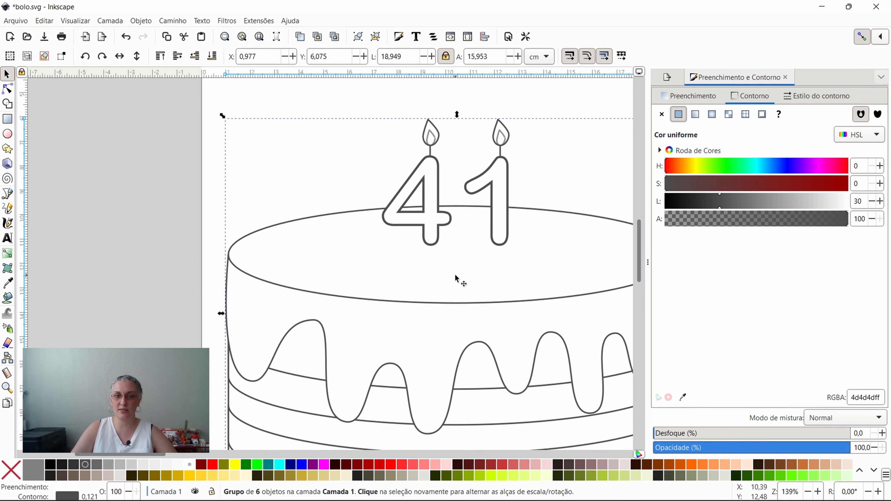
scroll(480, 267, "right", 3)
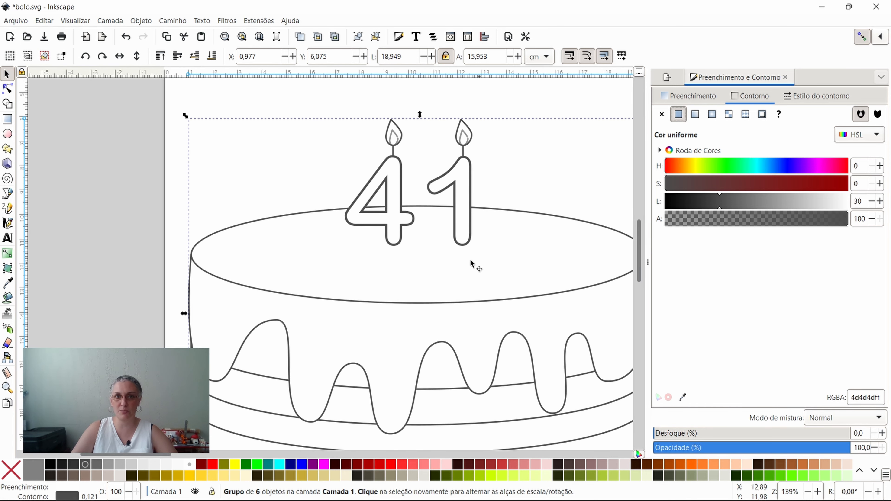
right_click(461, 260)
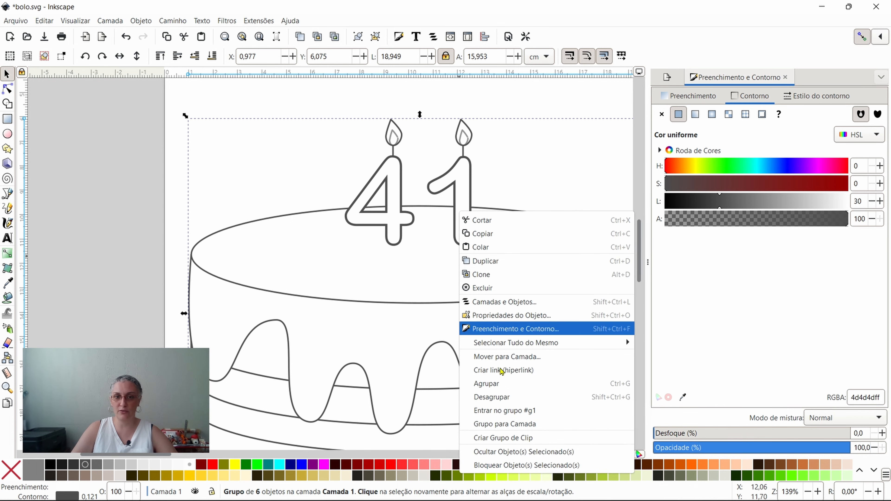
left_click(503, 397)
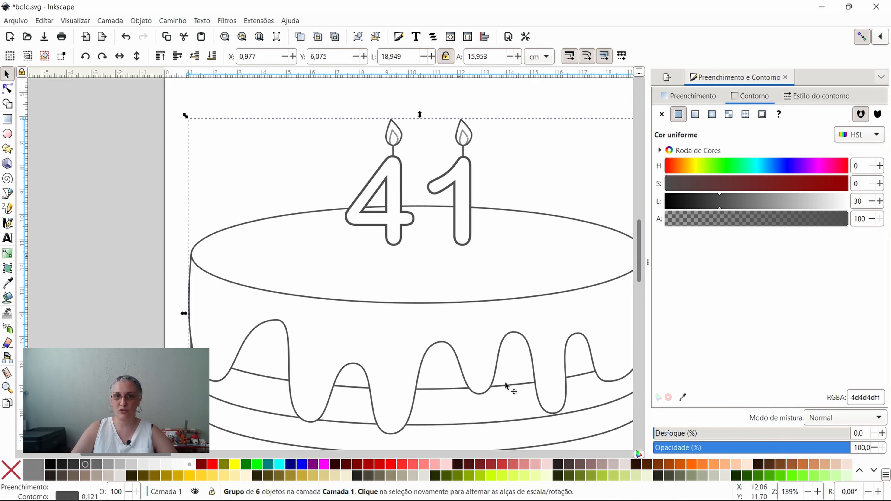
left_click(527, 165)
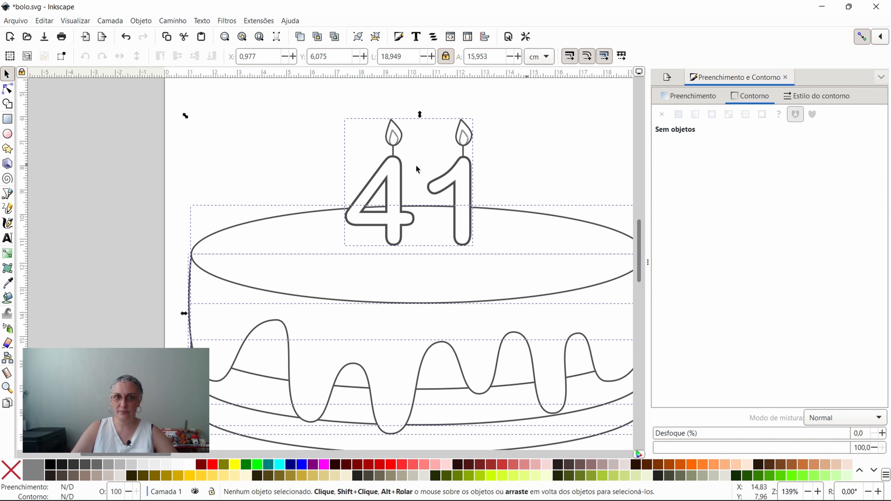
Ungroup the number 41 candles into separate objects and deselect them
left_click(402, 166)
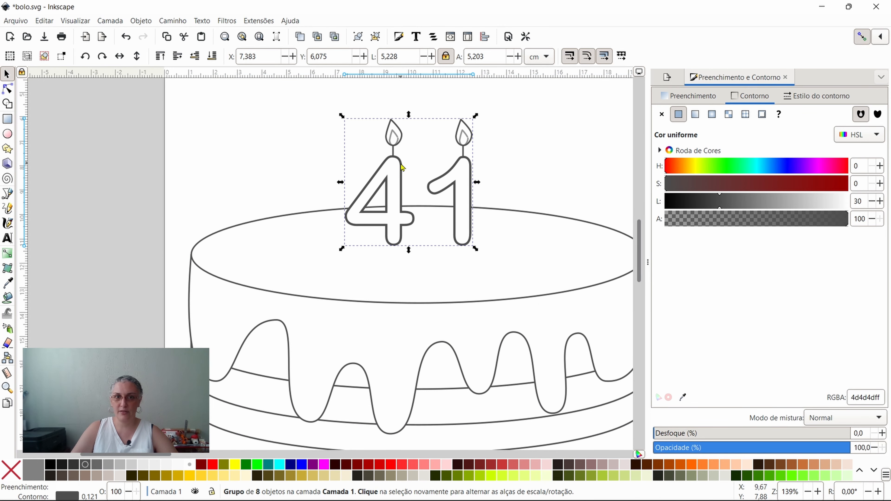
right_click(402, 167)
left_click(463, 348)
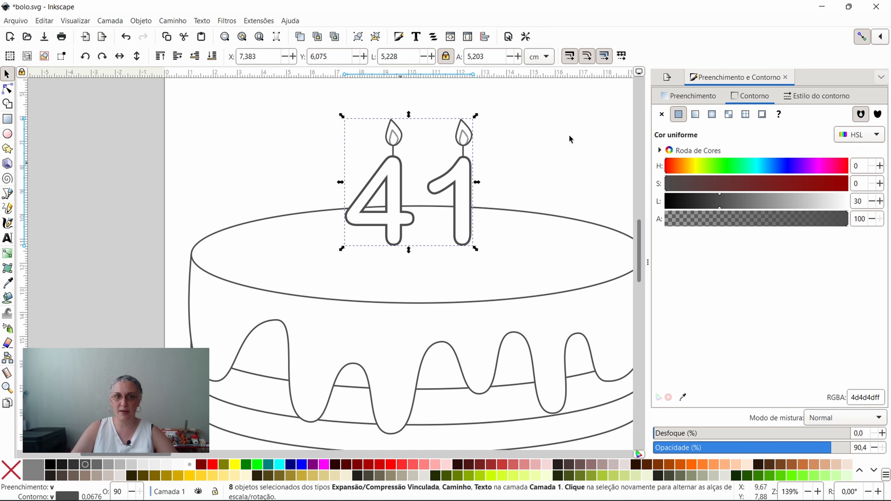
left_click(513, 221)
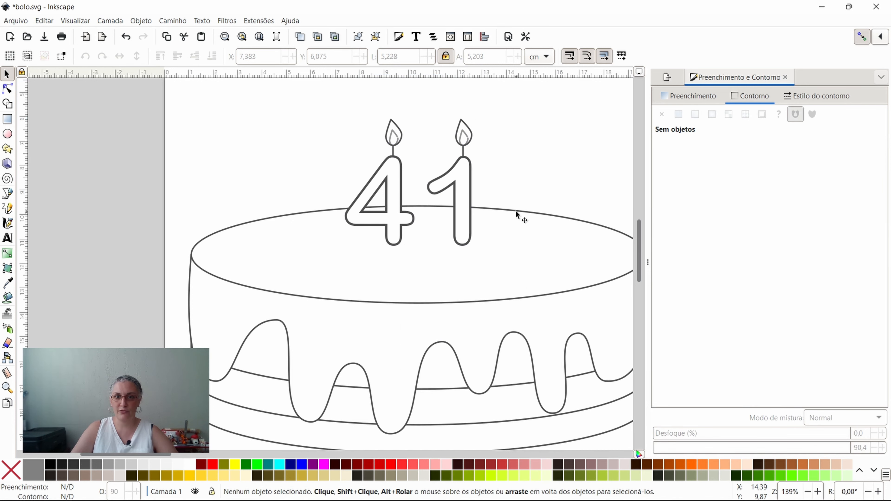
Look up the outline width of the cake's top ellipse in its stroke style
left_click(516, 211)
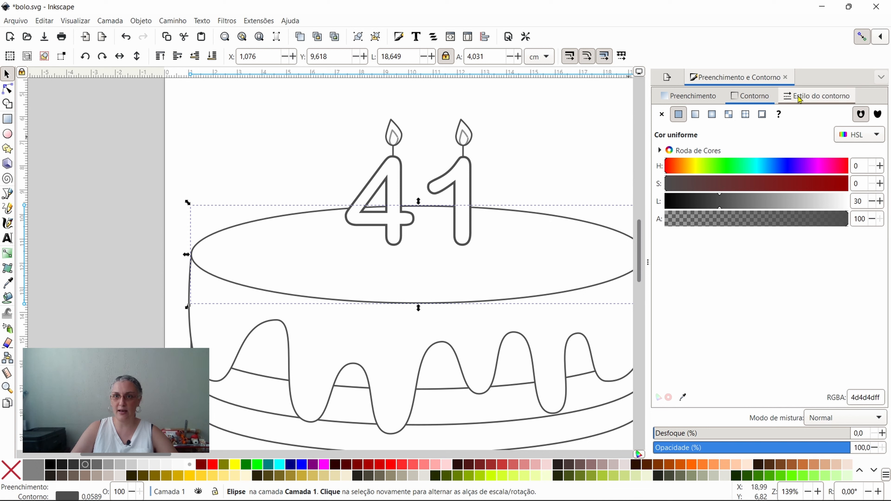
left_click(826, 100)
left_click(717, 116)
left_click_drag(718, 117, 700, 116)
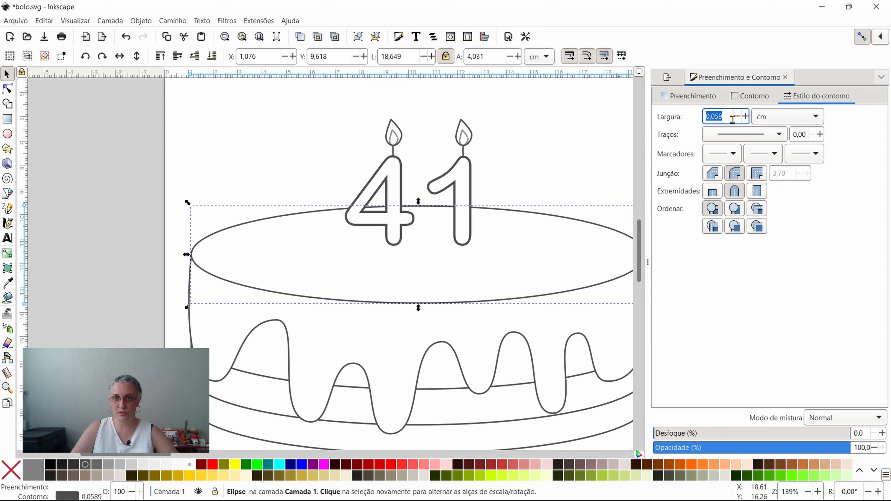
Set the outline width of both numerals, 4 and 1, to 0,059 cm to match the cake's top ellipse
left_click(471, 170)
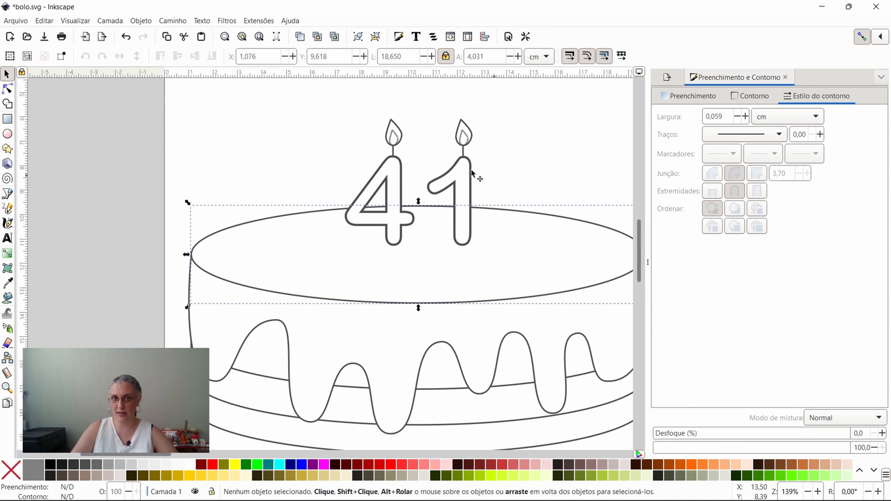
left_click(477, 183)
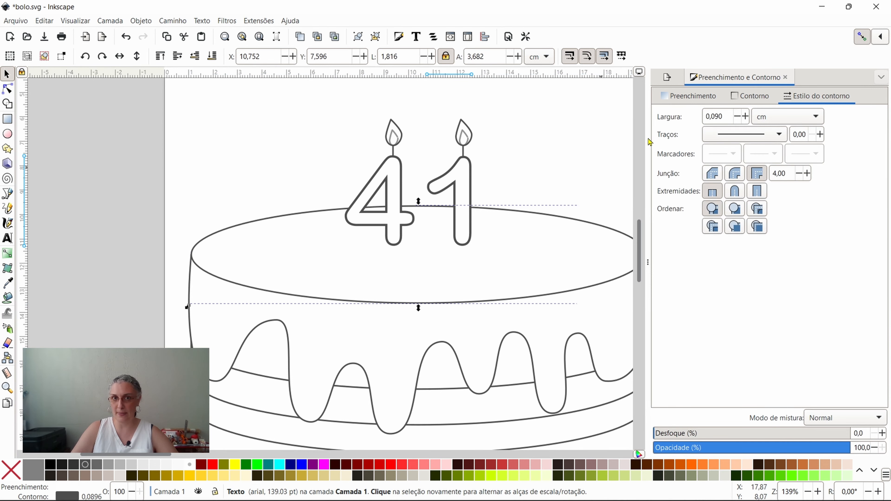
left_click(402, 172, "shift")
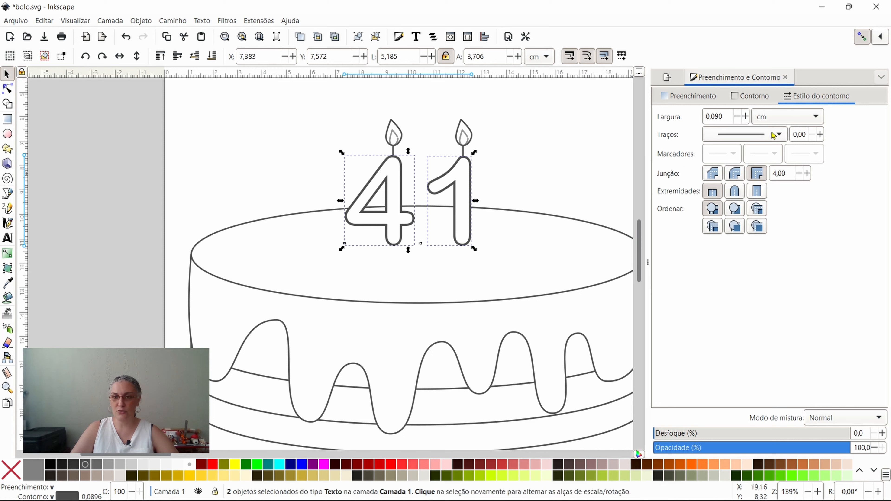
triple_click(729, 118)
type("0,059")
key("Return")
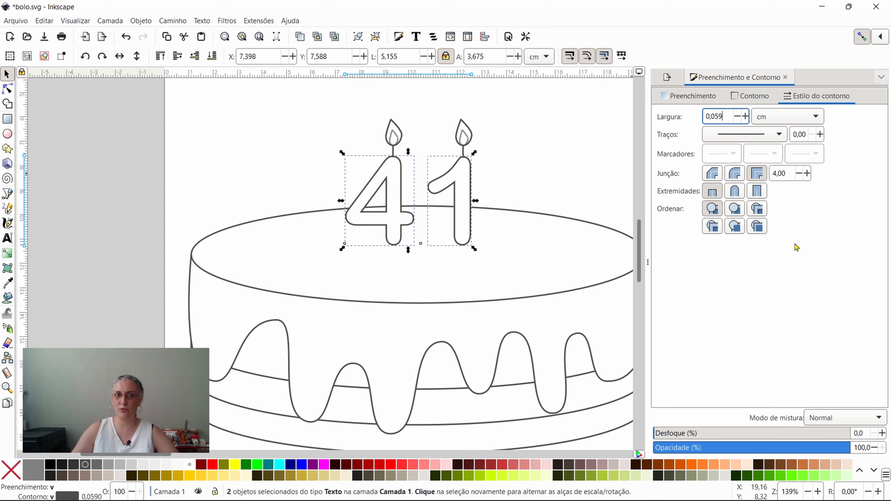
left_click(555, 175)
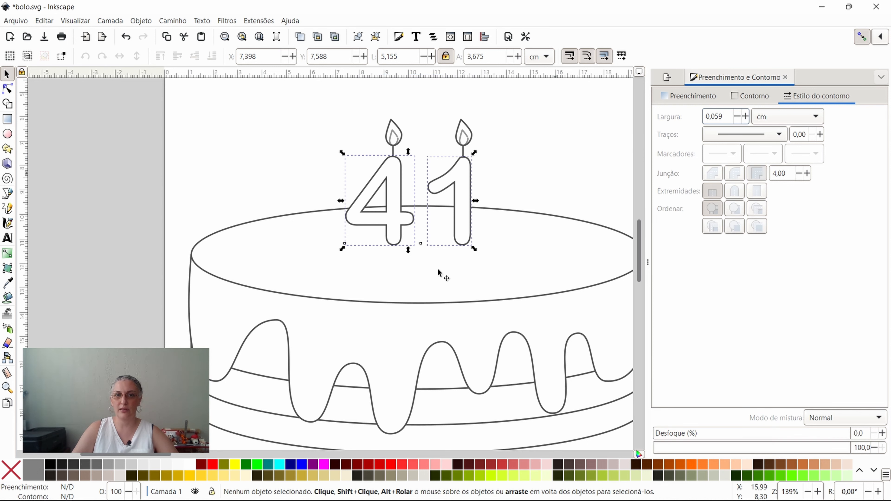
Select both numeral candles with their wicks and flames and move them slightly upward on the cake
left_click_drag(493, 109, 335, 253)
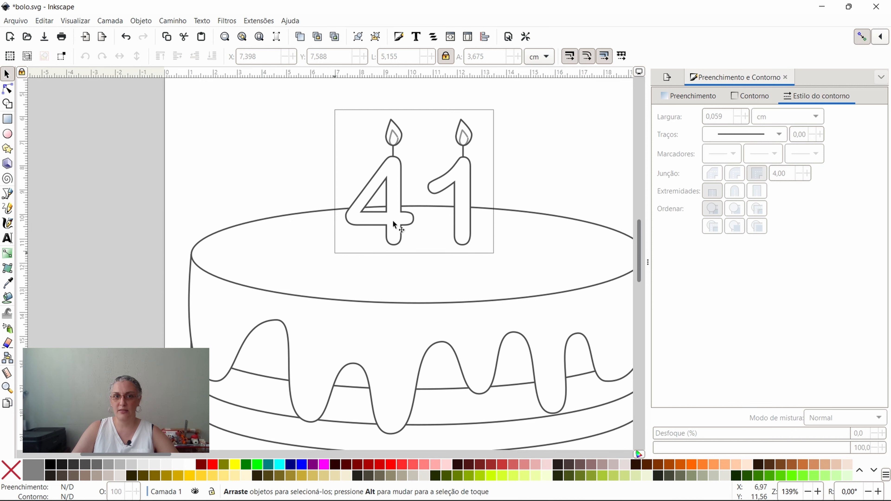
left_click_drag(394, 217, 394, 210)
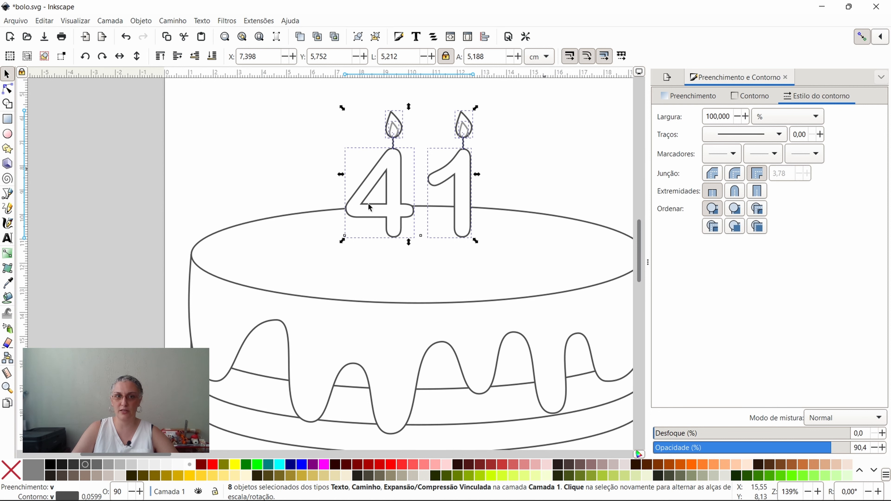
left_click(370, 203)
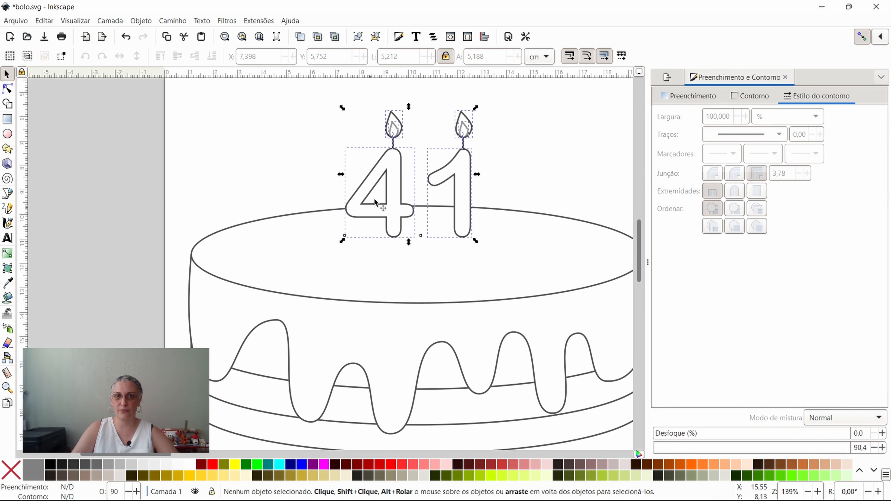
Raise the opacity of the inner flames on both candles to 100%
left_click(397, 130)
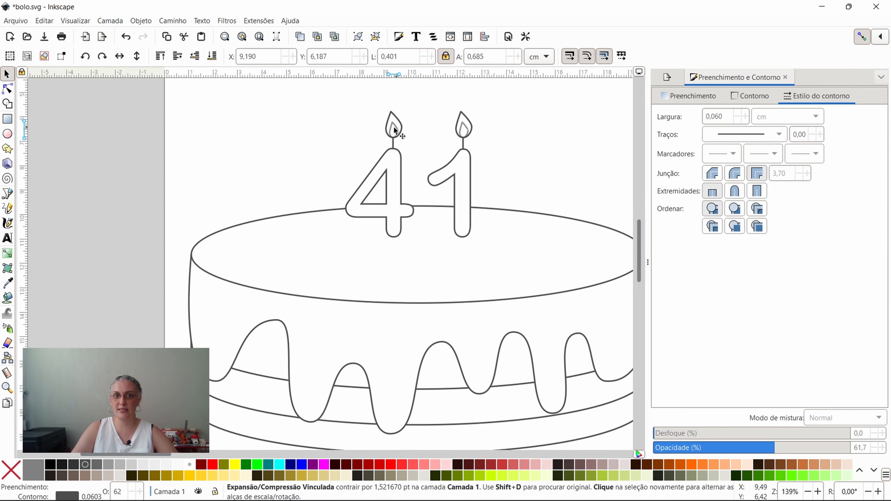
left_click(465, 129, "shift")
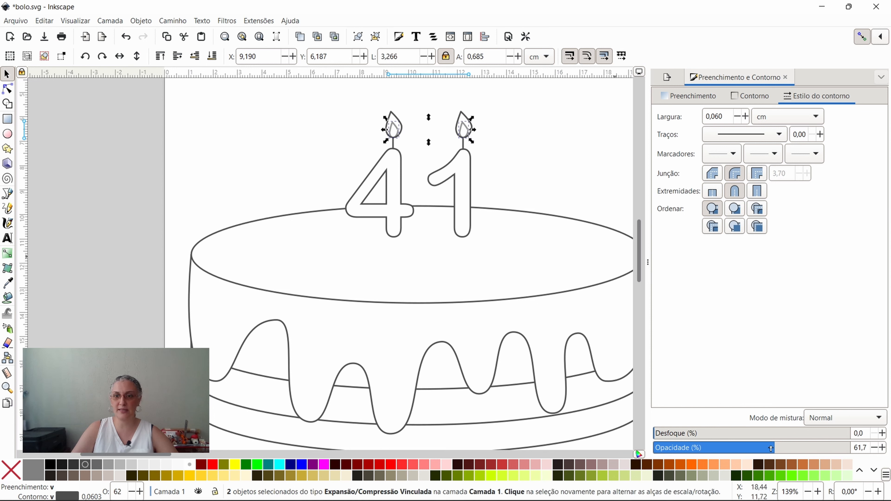
left_click_drag(790, 448, 853, 448)
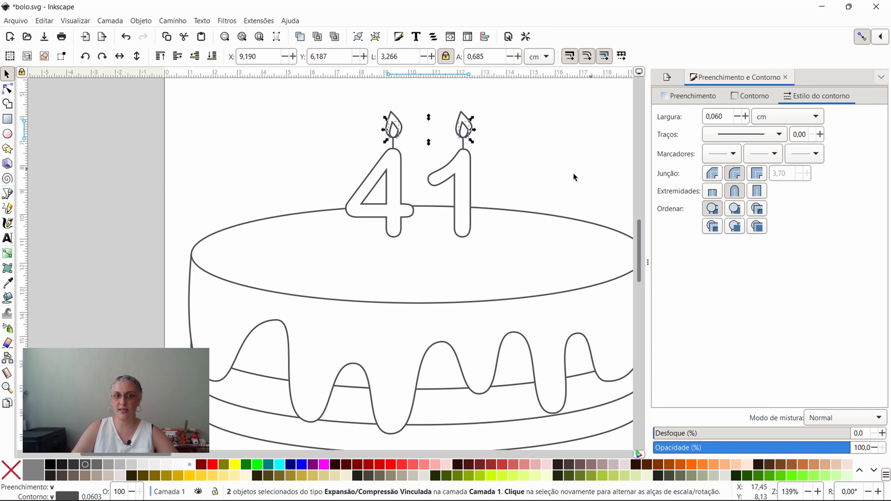
left_click(418, 195)
Move the 41 candles off the page to its left and pull the top ellipse and the icing drip up off the cake layers
key("5")
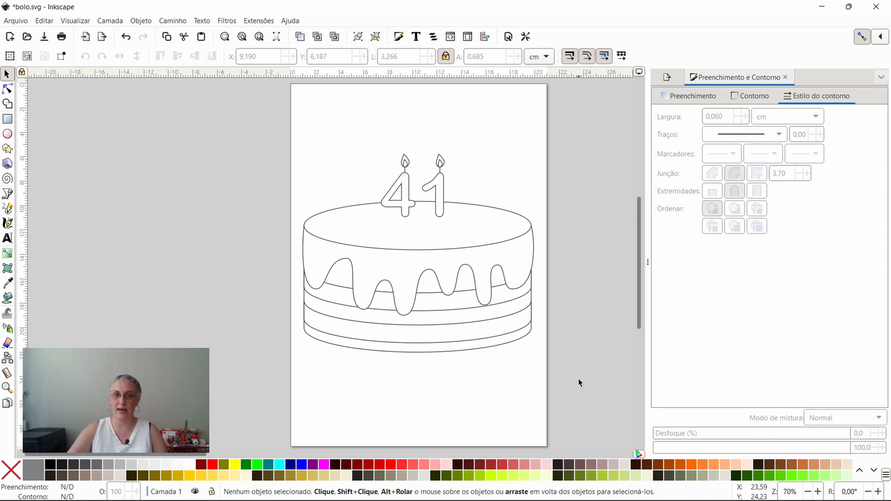
left_click(331, 260)
left_click(321, 255, "shift")
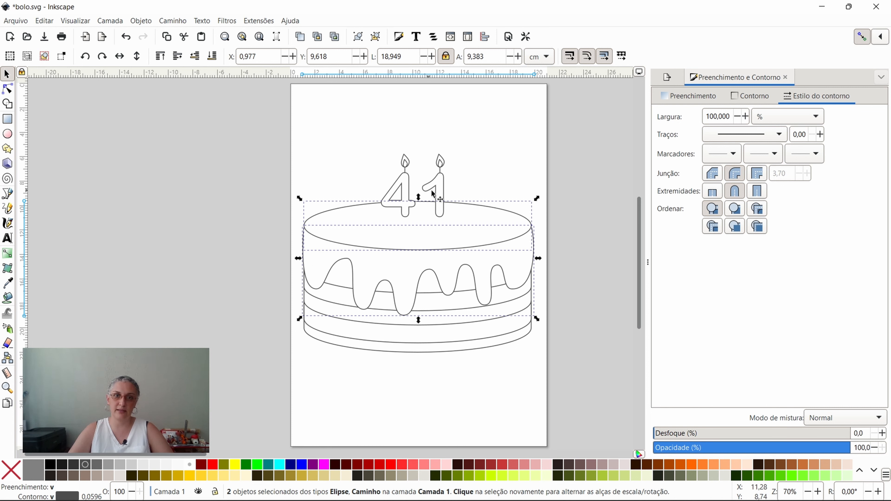
left_click_drag(363, 127, 457, 225)
left_click_drag(440, 190, 283, 167)
left_click(423, 234)
left_click_drag(423, 234, 415, 186)
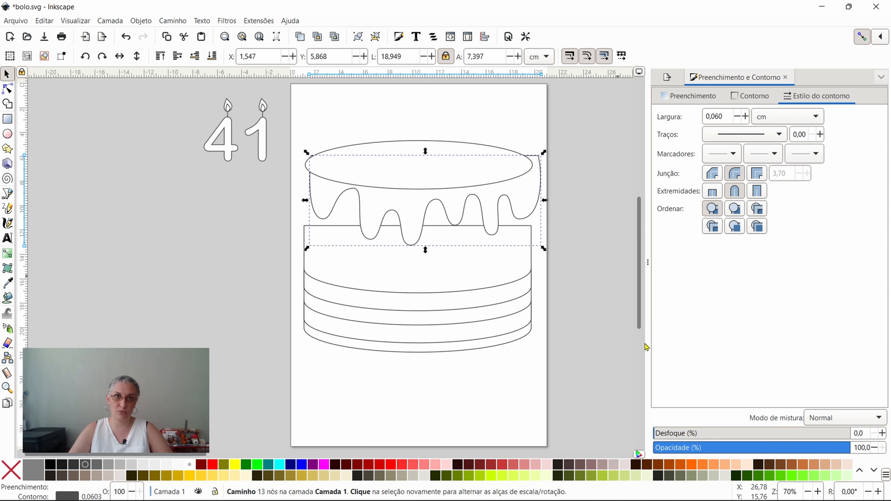
Undo the last moves of the icing drip and top ellipse, and merge the two shapes into one path with Union
key("ctrl+z")
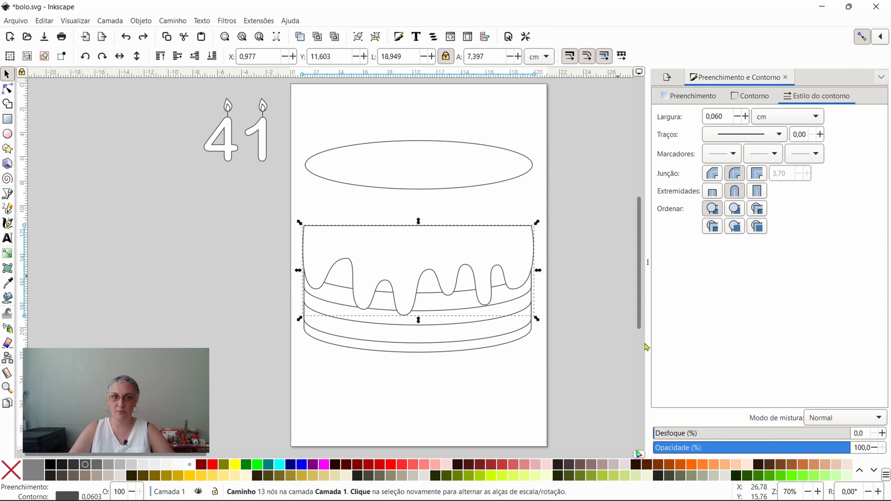
key("ctrl+z")
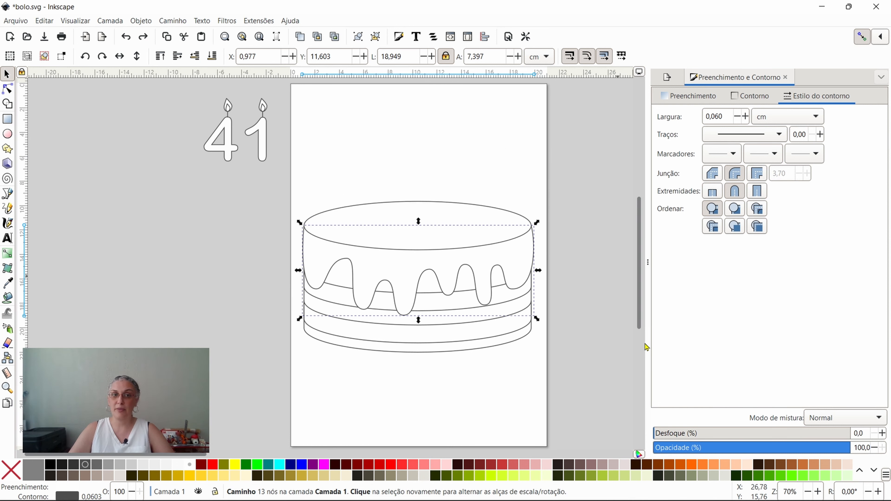
left_click(498, 230)
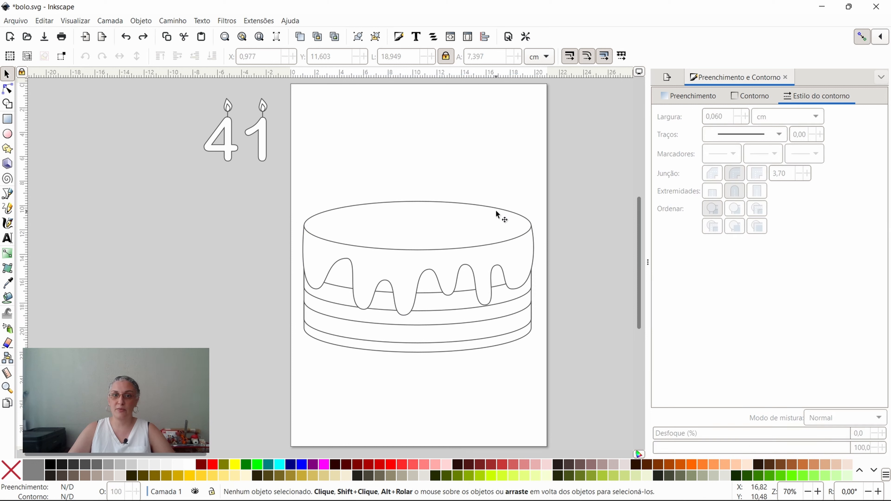
left_click(496, 211)
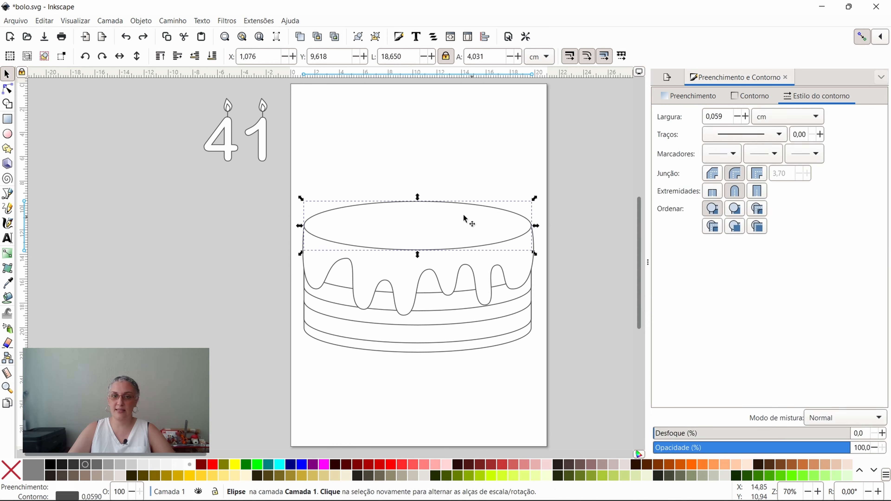
left_click(522, 273, "shift")
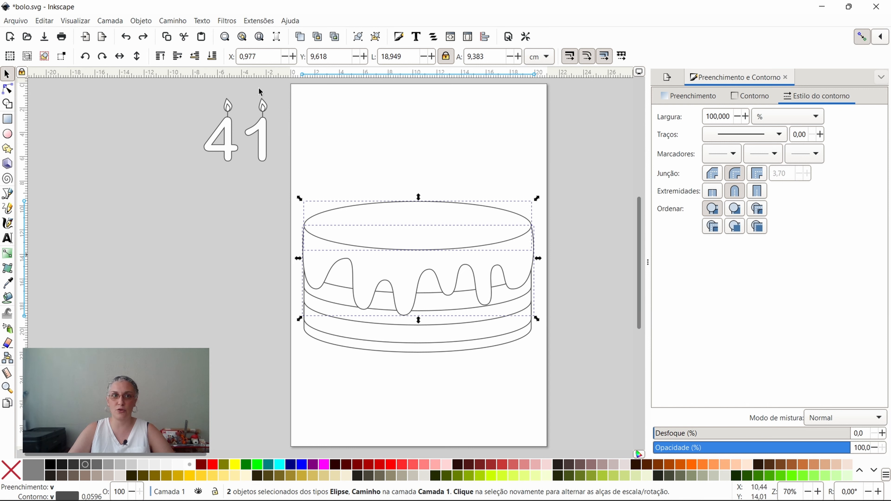
left_click(172, 21)
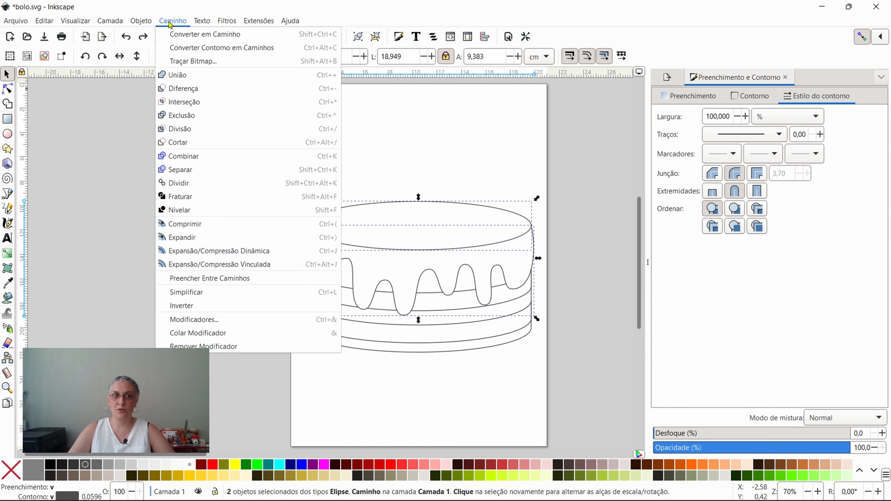
left_click(177, 75)
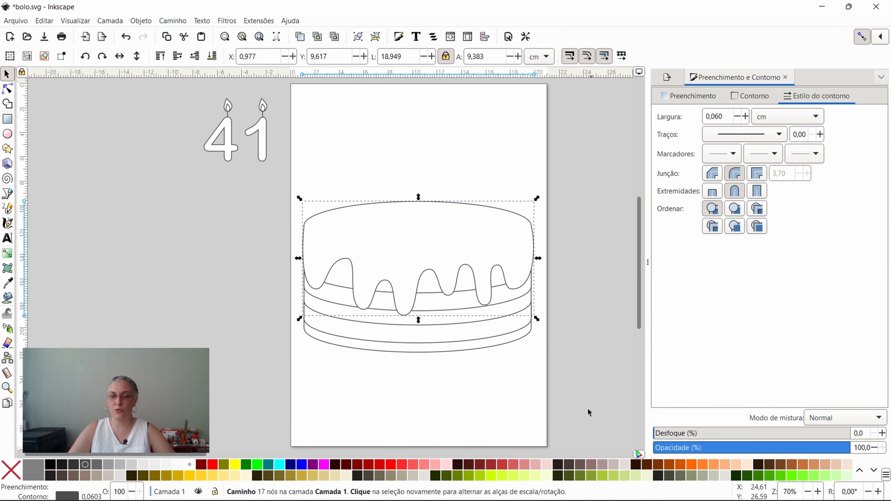
Try moving the merged icing up off the cake layers, and undo the move
left_click_drag(404, 242, 402, 156)
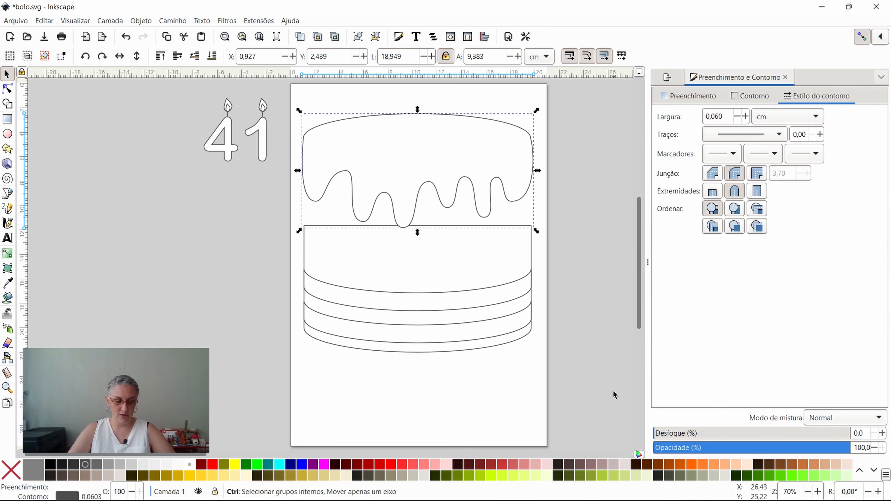
key("ctrl+z")
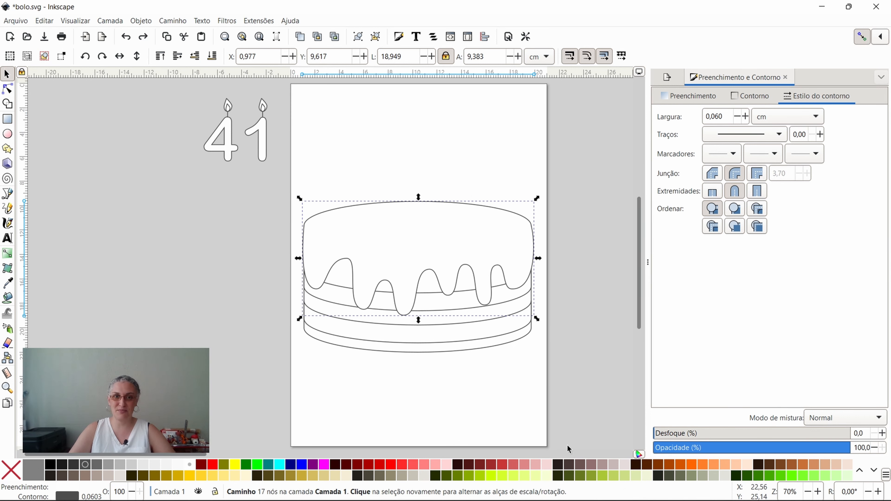
Duplicate the merged icing in place and unite one copy with the cake body behind it using Union
key("ctrl")
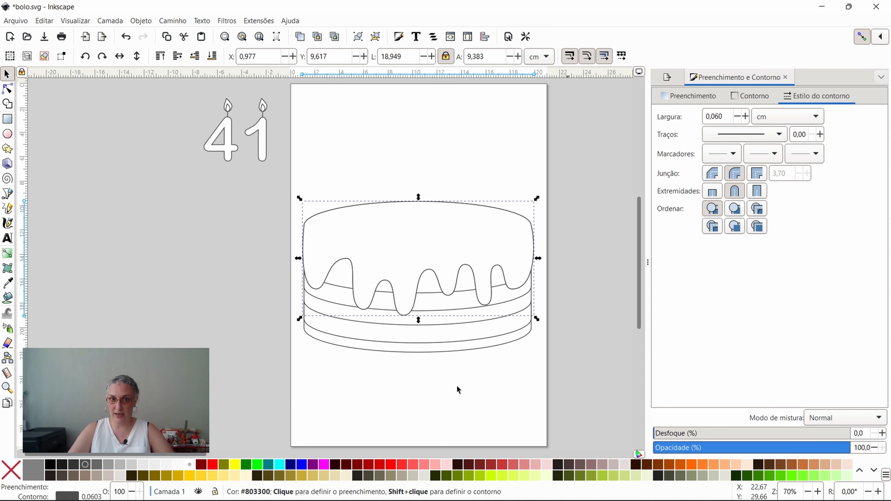
left_click(424, 349)
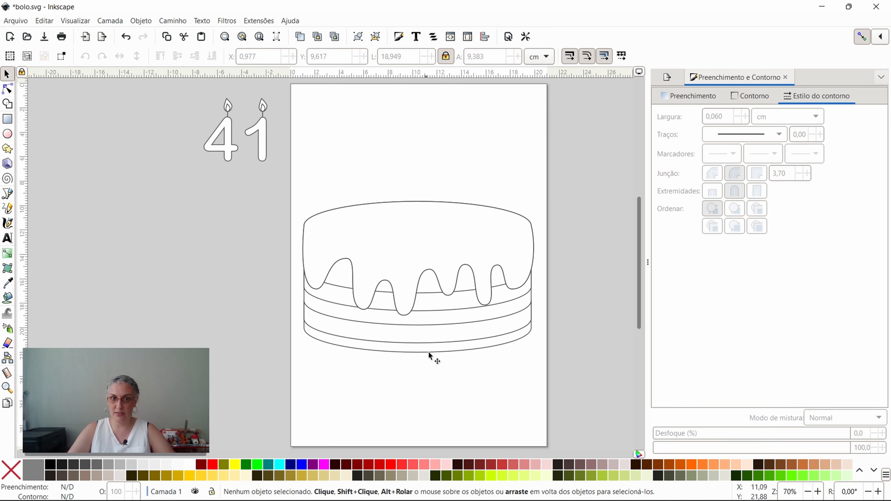
left_click(428, 353)
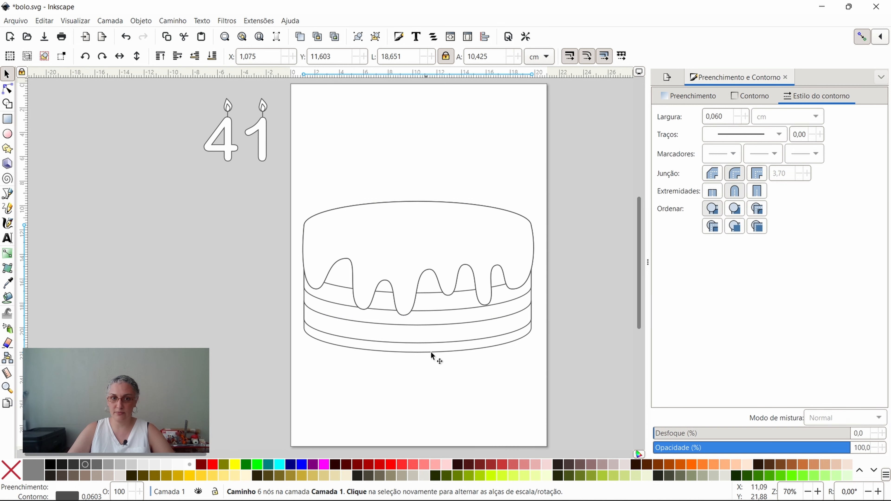
left_click(450, 210, "shift")
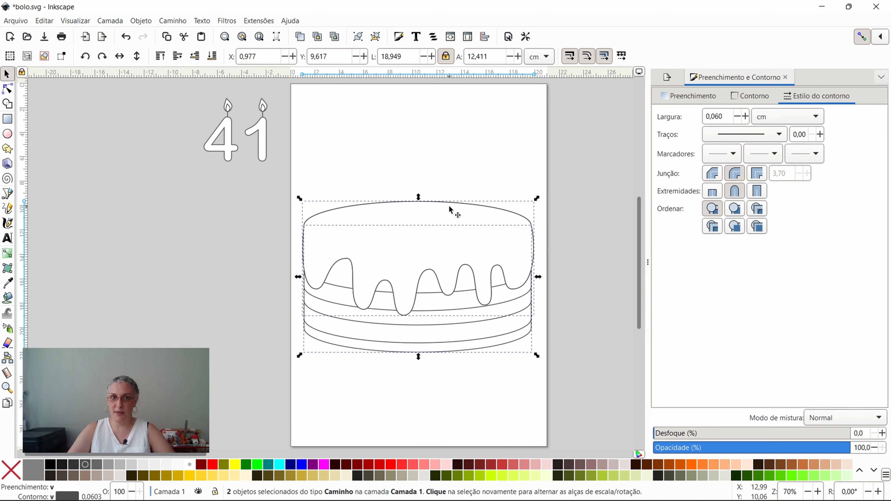
left_click(177, 22)
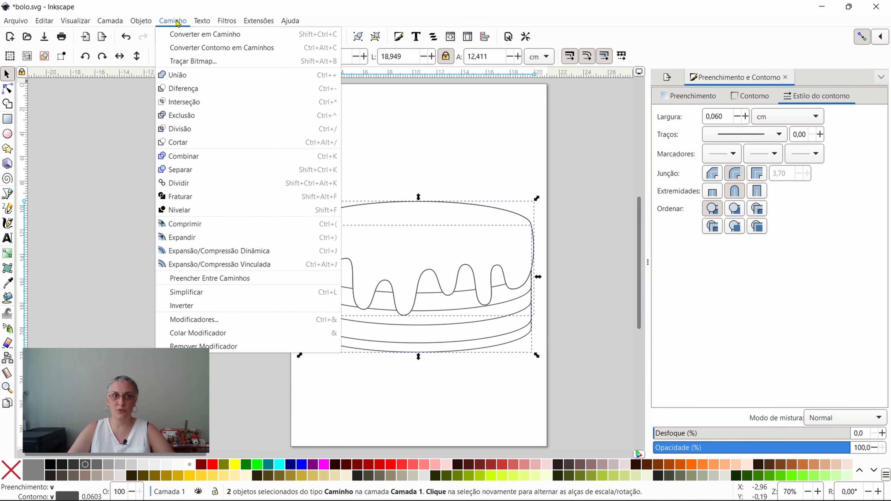
left_click(177, 75)
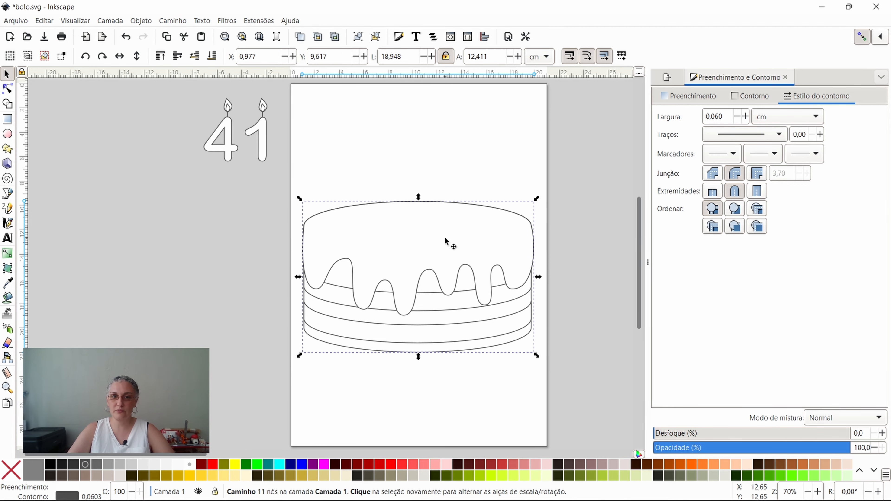
Move the separate icing piece up to the top of the page, clear of the cake body
key("Escape")
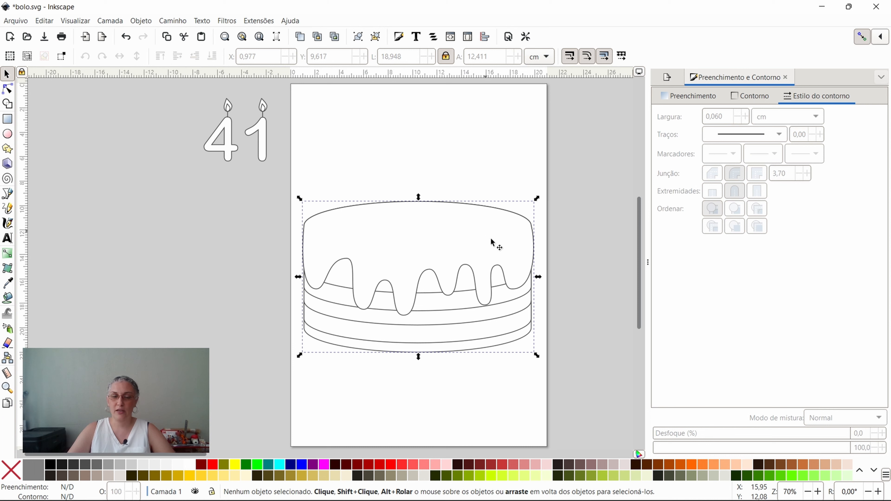
left_click(440, 248)
left_click_drag(439, 248, 444, 131)
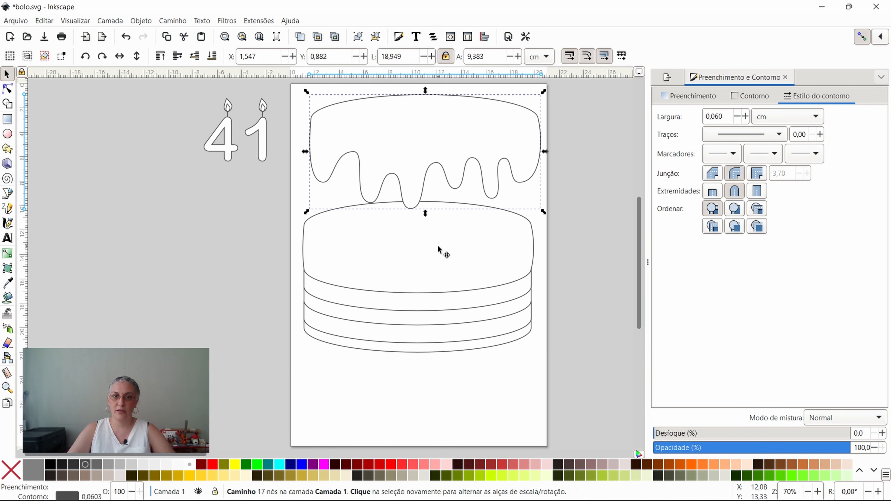
Place the united cake body in the lower half of the page and the two curved filling strips between it and the icing
left_click(451, 252)
left_click_drag(449, 283, 457, 242)
left_click(442, 296)
left_click(457, 336, "shift")
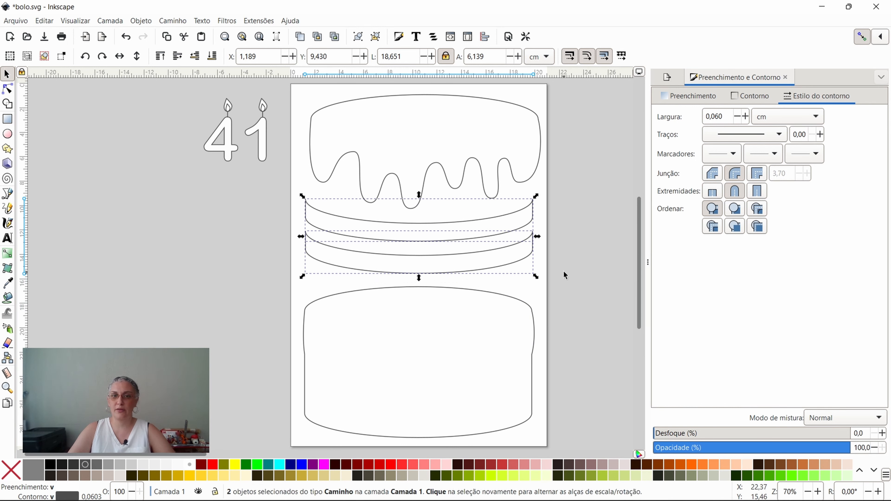
left_click(594, 305)
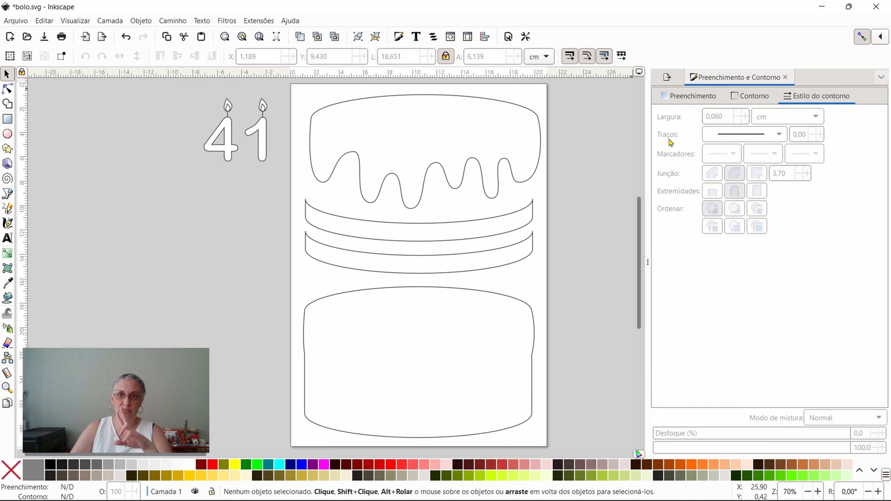
Set the page's single-file export format to Portable Document Format (*.pdf)
left_click(668, 77)
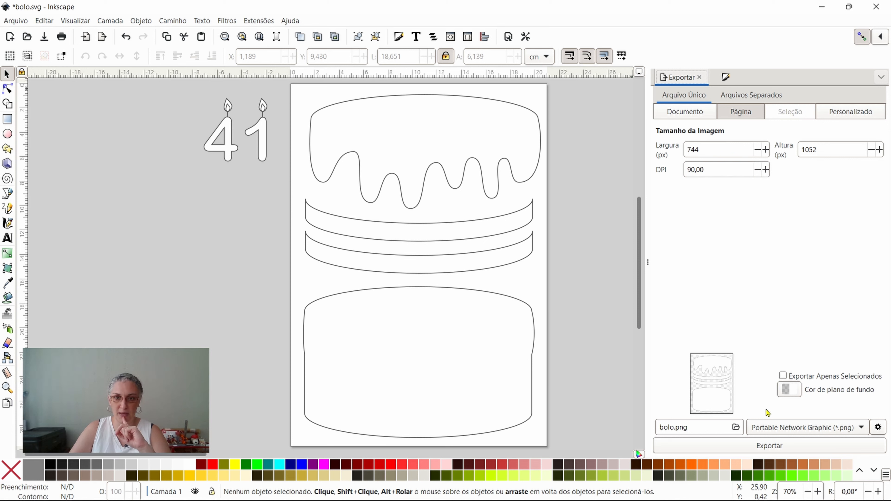
left_click(846, 432)
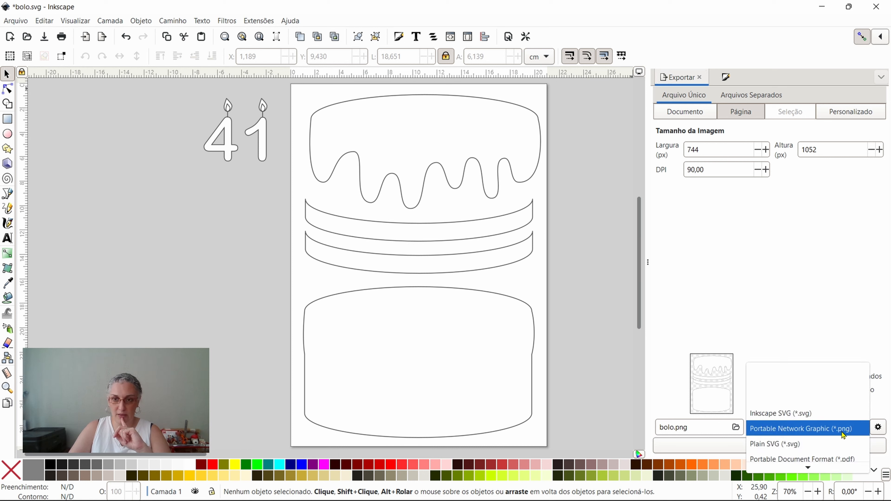
left_click(843, 458)
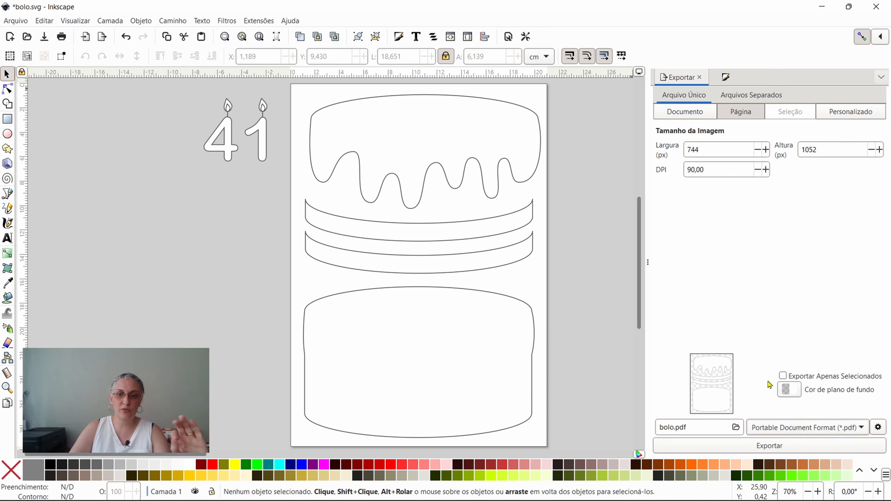
Export the template to the Downloads folder as a PDF named BOLO-MOLDE
left_click(737, 428)
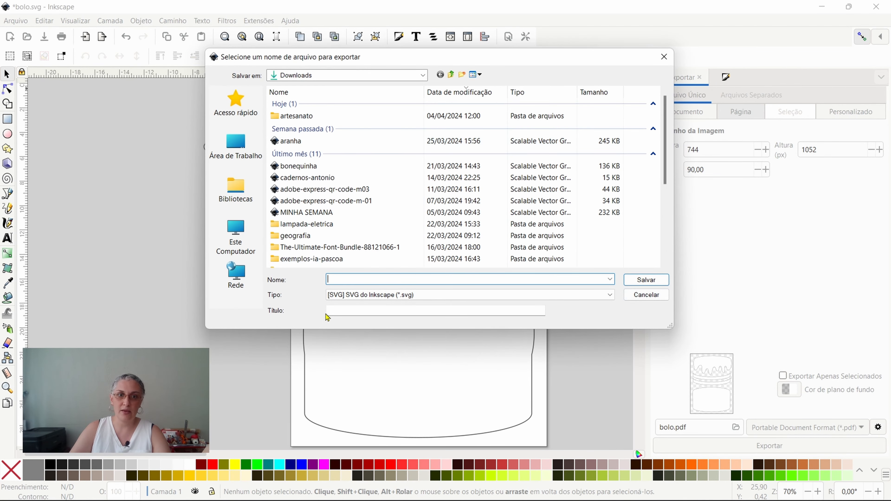
left_click(337, 297)
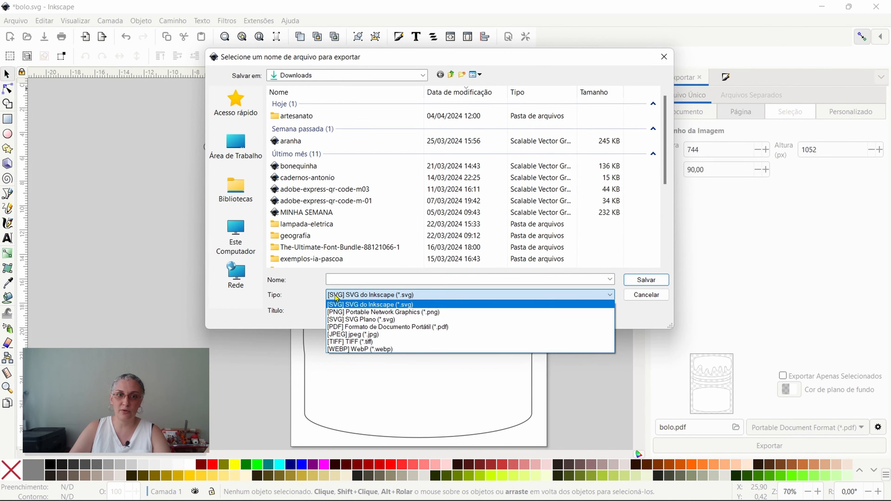
left_click(367, 327)
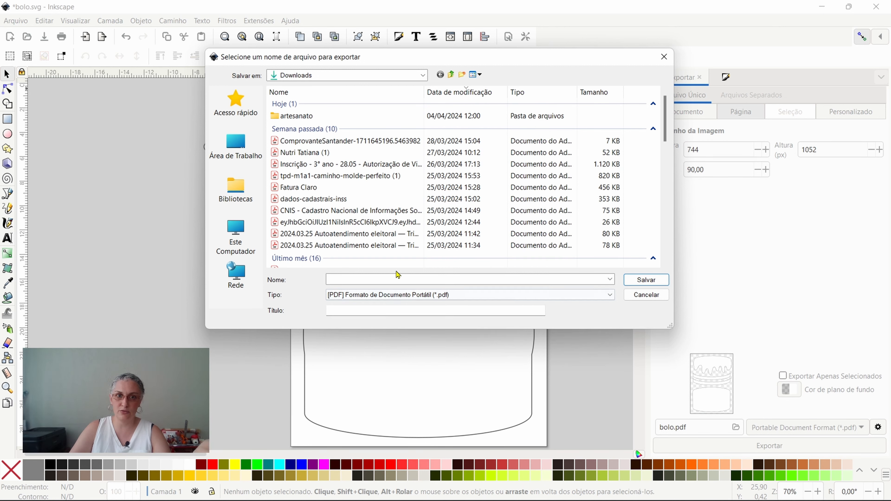
left_click(399, 280)
type("BOL")
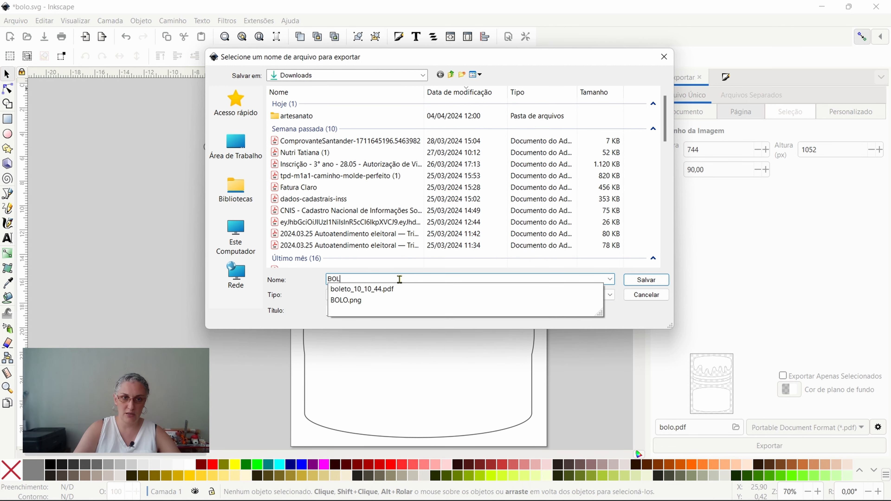
type("O-MOL")
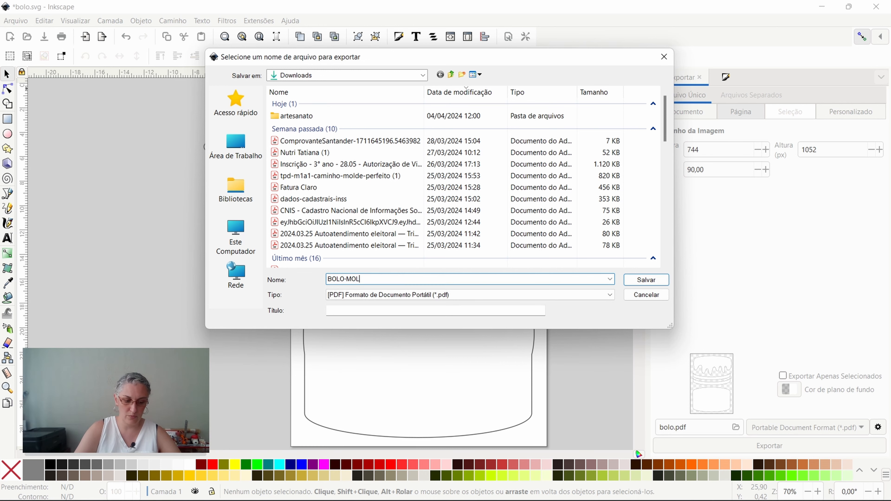
type("DE")
key("Return")
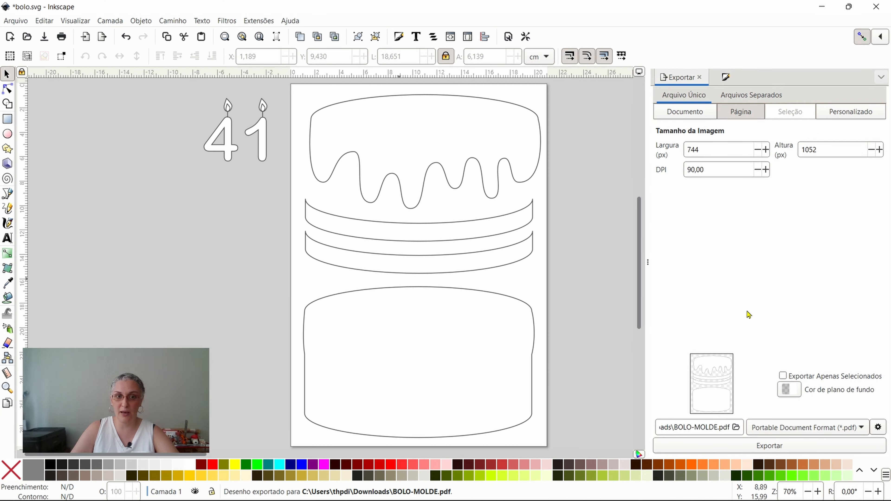
Switch to File Explorer, open the BOLO-MOLDE PDF from the Downloads folder in Acrobat and look over its page
mouse_move(460, 500)
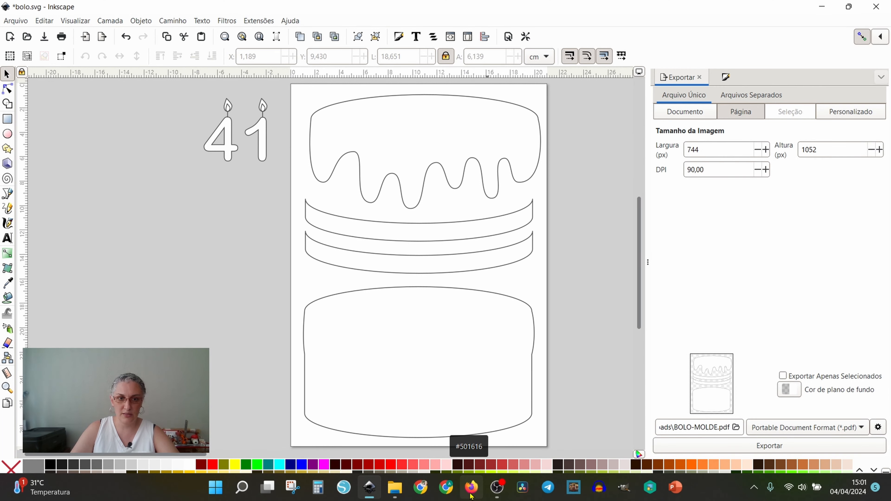
left_click(396, 490)
left_click(721, 153)
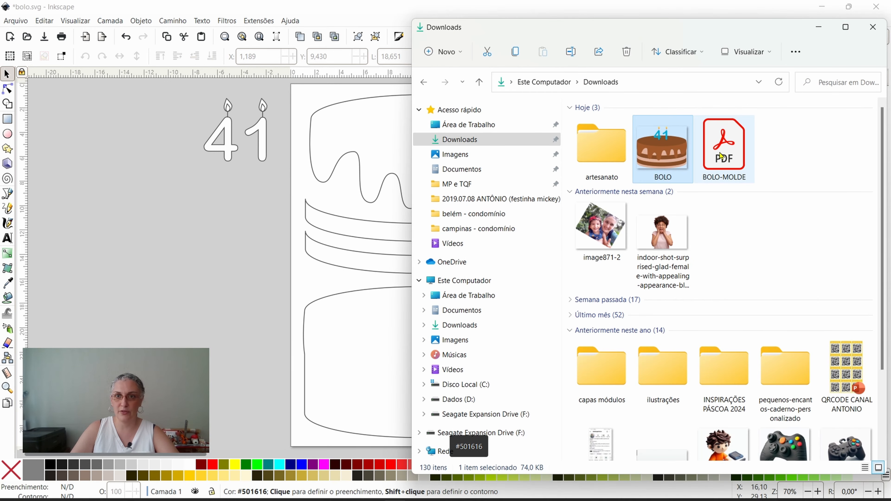
double_click(720, 154)
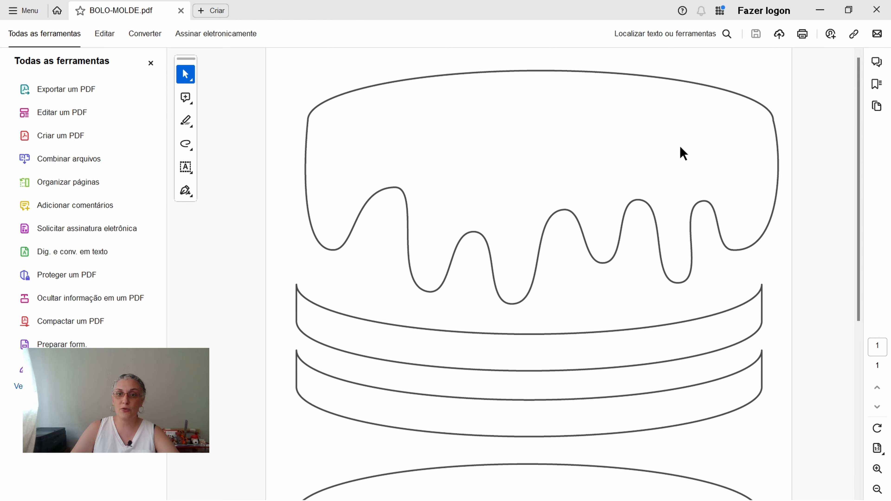
scroll(689, 198, "down", 3)
scroll(702, 109, "up", 2)
scroll(690, 119, "down", 10)
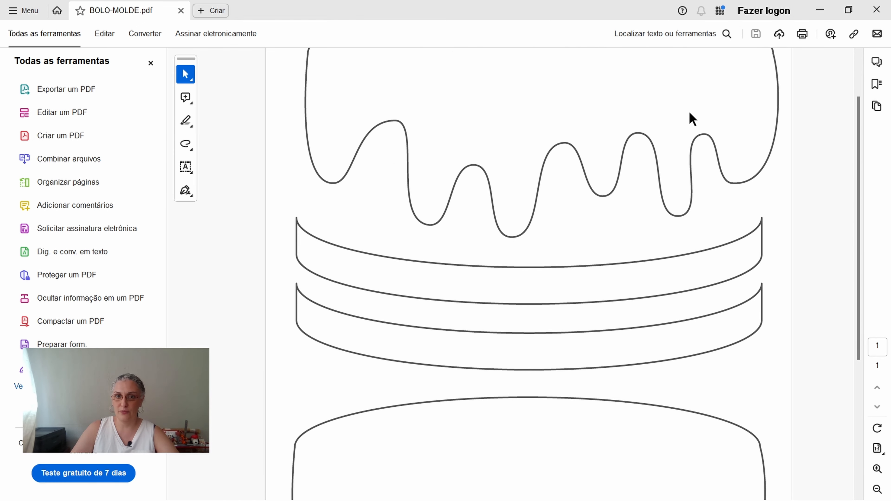
scroll(697, 130, "up", 12)
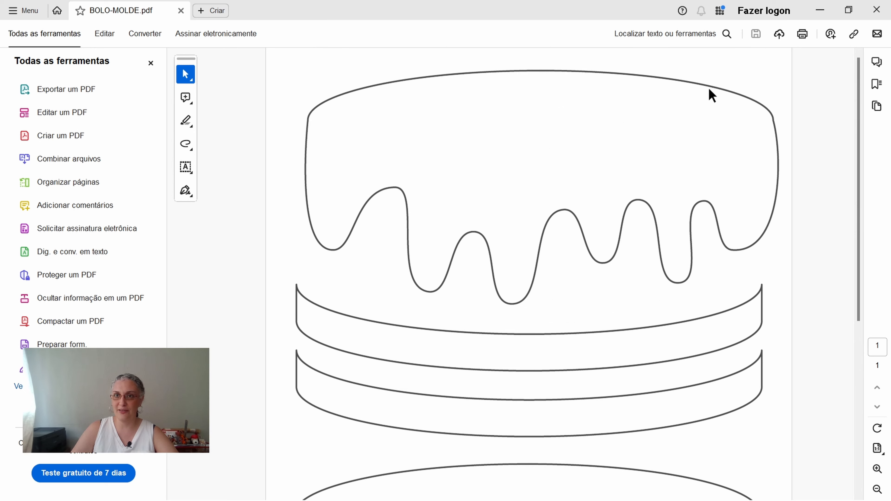
Open the print settings for the BOLO-MOLDE PDF
left_click(800, 37)
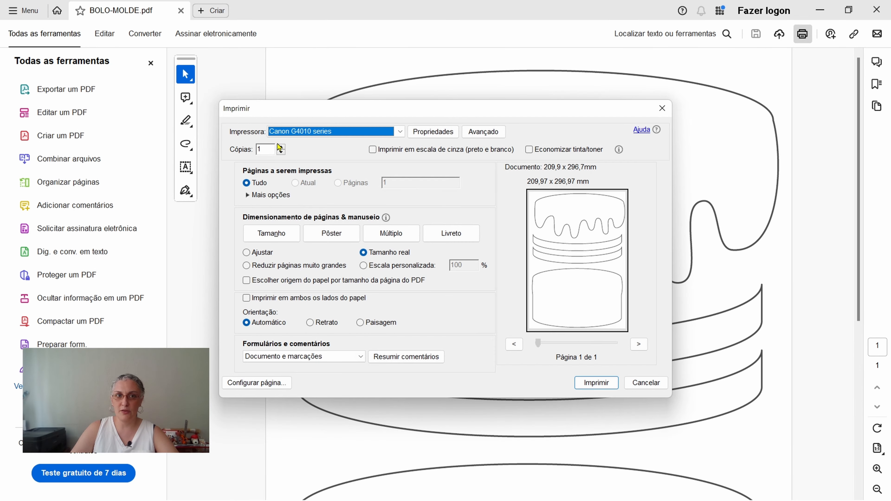